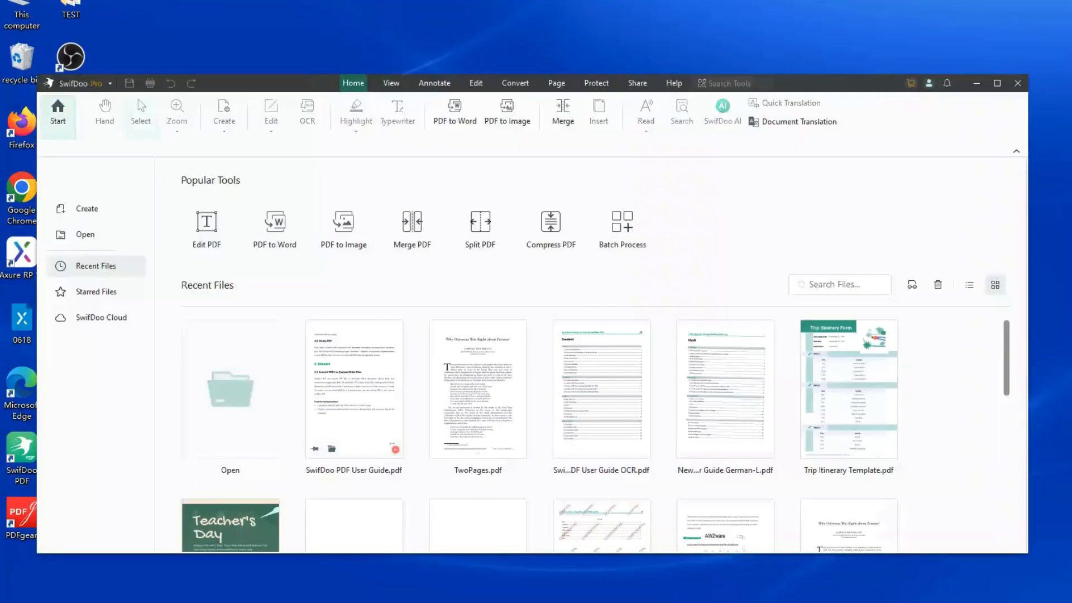
Step: Open the recent file SwifDoo PDF User Guide.pdf and turn on the Edit Text mode
{"action": "left_click", "coordinate": [361, 389]}
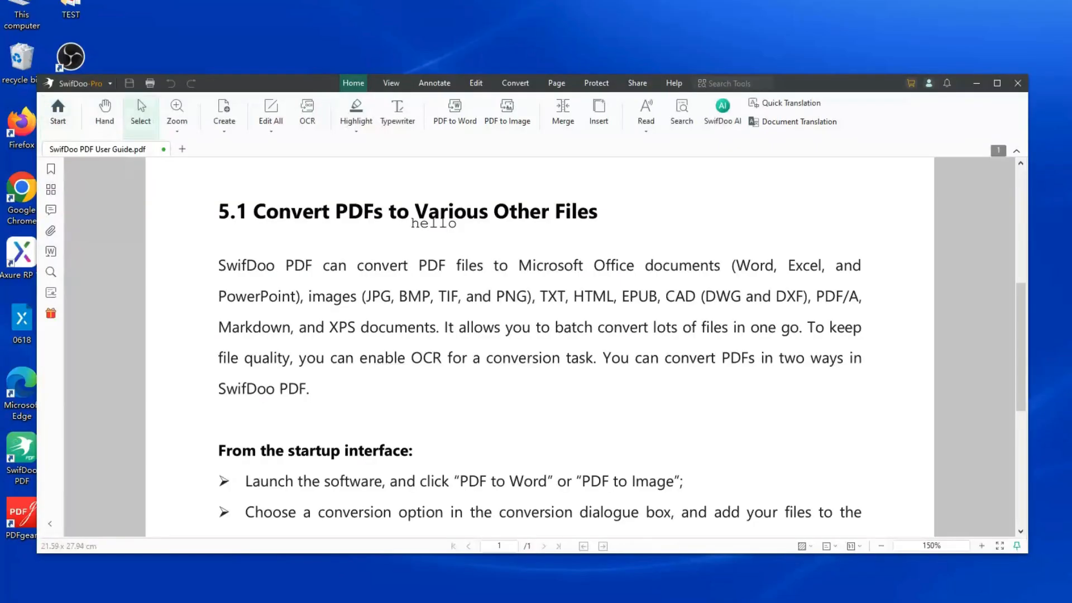
{"action": "scroll", "coordinate": [539, 347], "scroll_direction": "up", "scroll_amount": 1}
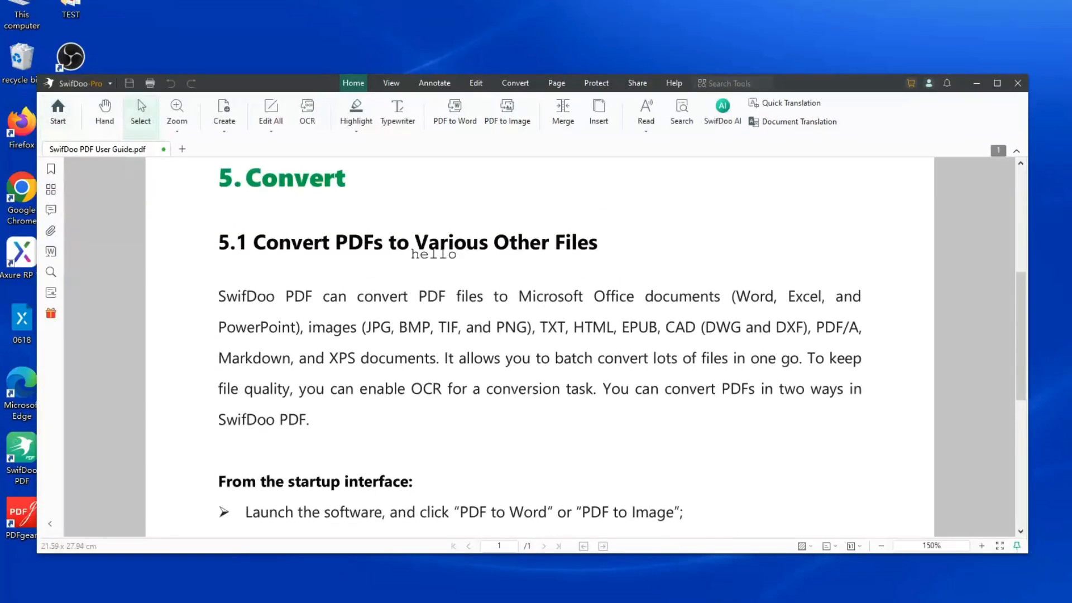
{"action": "left_click", "coordinate": [476, 82]}
{"action": "left_click", "coordinate": [188, 117]}
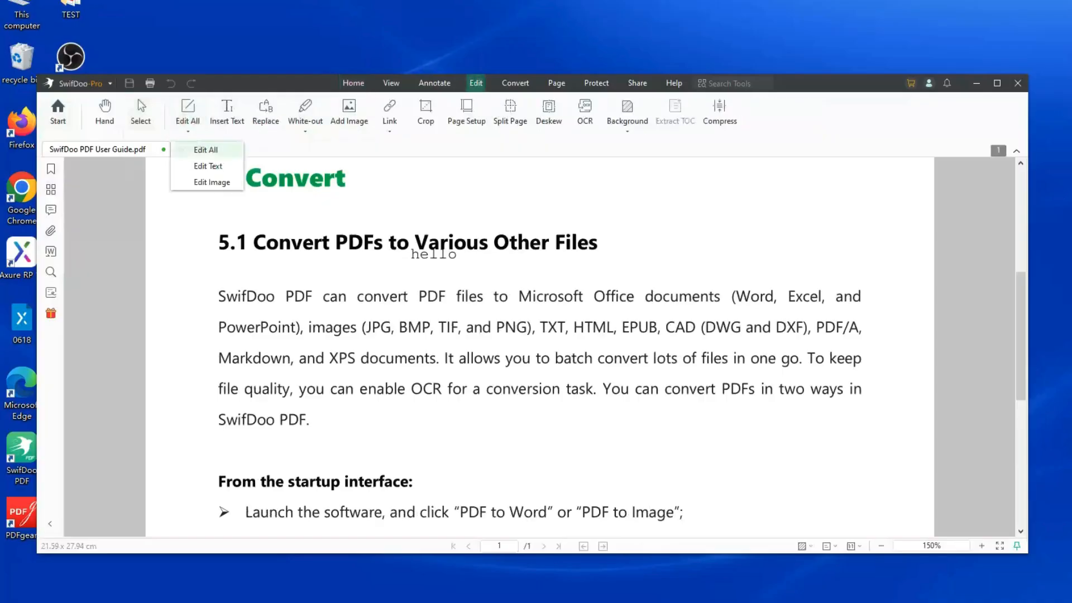
{"action": "left_click", "coordinate": [208, 166]}
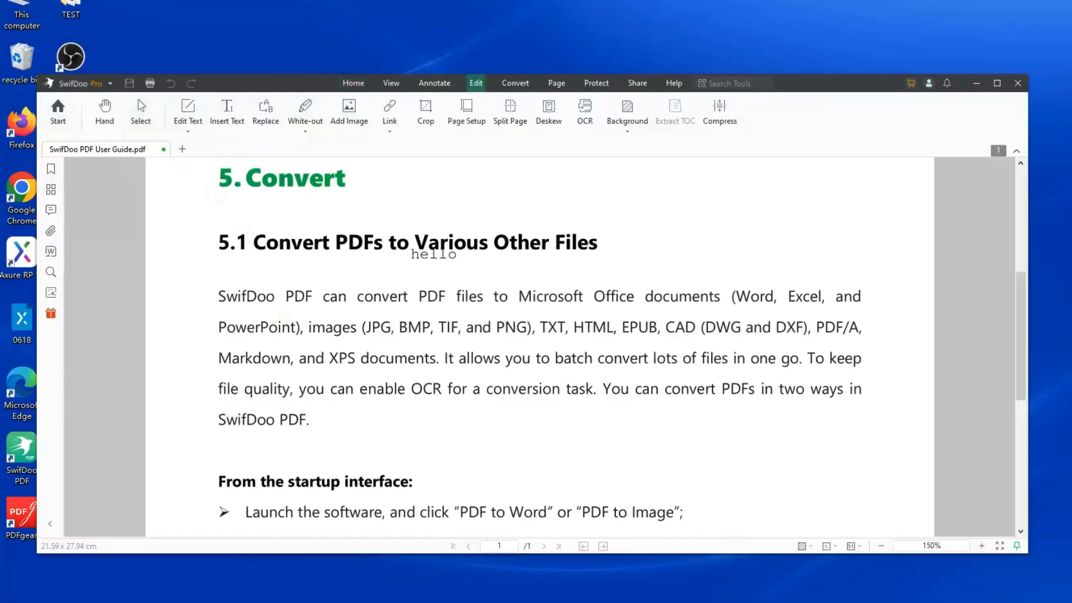
{"action": "left_click", "coordinate": [187, 117]}
{"action": "left_click", "coordinate": [203, 148]}
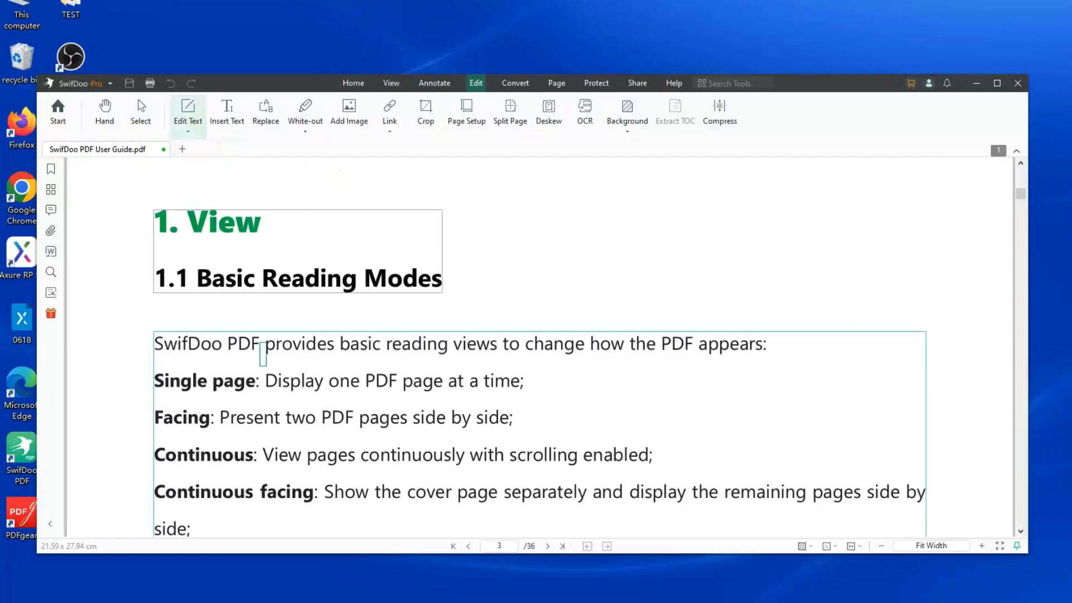
Step: Append "swifdoo pdf" after the "Reverse view" sentence in the Basic Reading Modes paragraph on page 3
{"action": "left_click", "coordinate": [513, 417]}
{"action": "scroll", "coordinate": [514, 417], "scroll_direction": "down", "scroll_amount": 1}
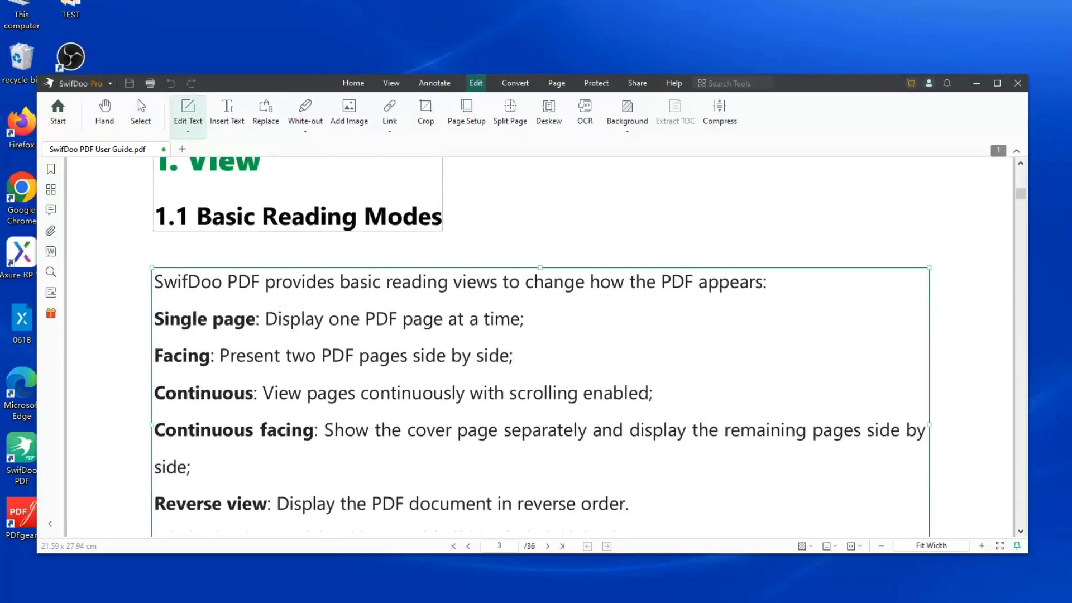
{"action": "left_click", "coordinate": [639, 507]}
{"action": "type", "text": "swifsoo pf"}
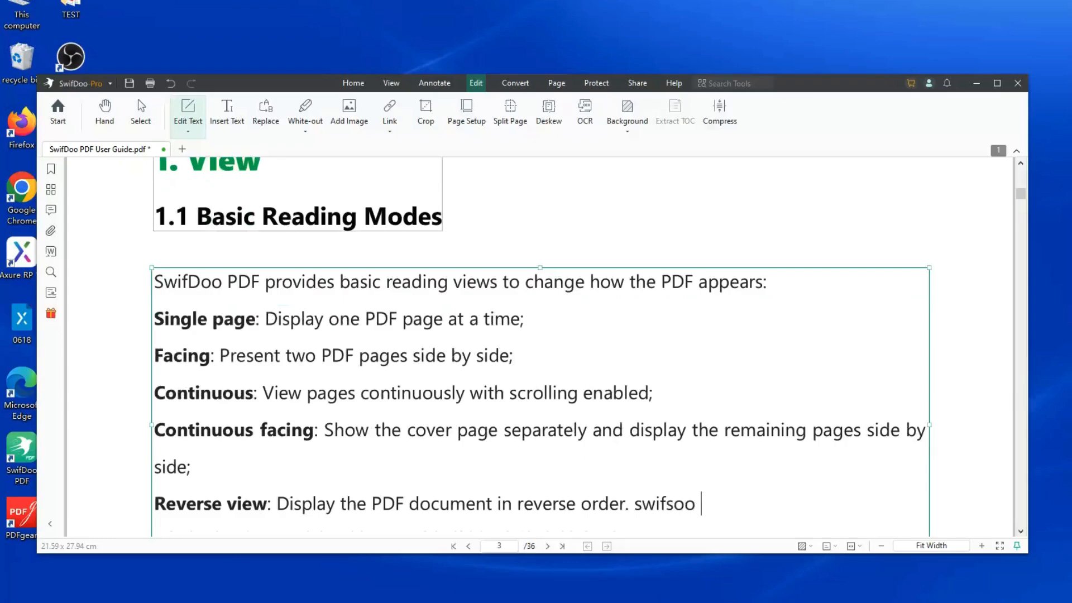
{"action": "key", "text": "BackSpace"}
{"action": "key", "text": "BackSpace"}
{"action": "key", "text": "BackSpace"}
{"action": "key", "text": "BackSpace"}
{"action": "key", "text": "BackSpace"}
{"action": "key", "text": "BackSpace"}
{"action": "type", "text": "doo pdf"}
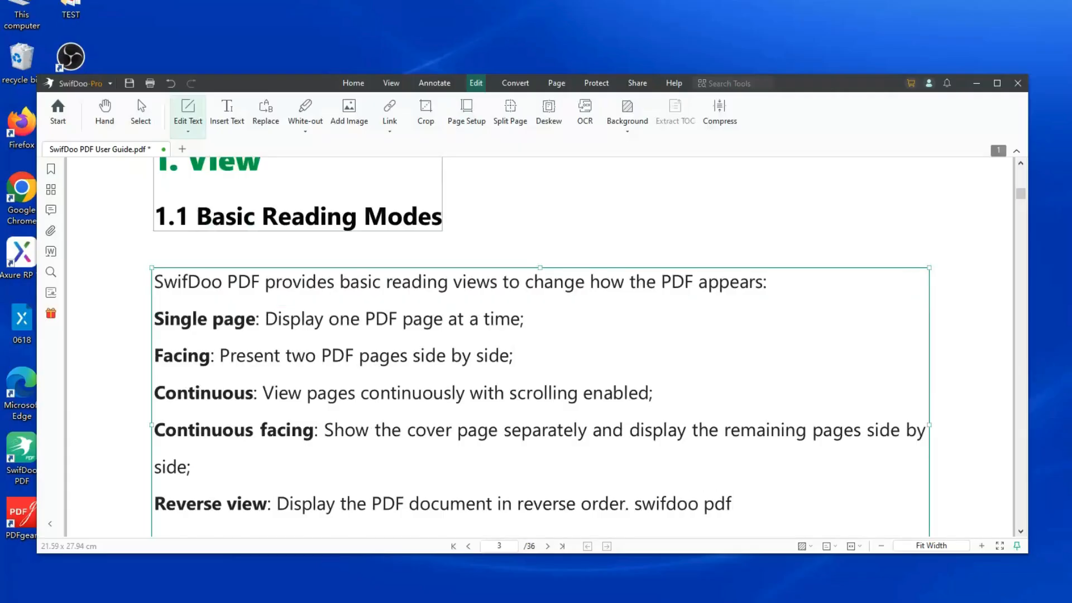
Step: Format the added "swifdoo pdf" text as bold, size 12, in a serif font
{"action": "left_click_drag", "start_coordinate": [635, 502], "coordinate": [748, 503]}
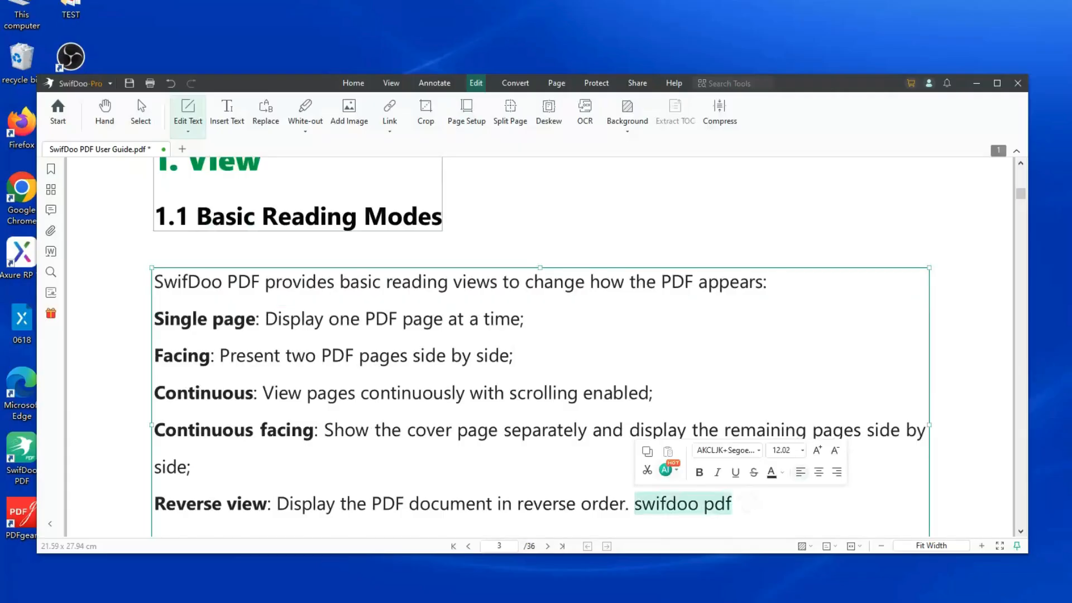
{"action": "key", "text": "ctrl+b"}
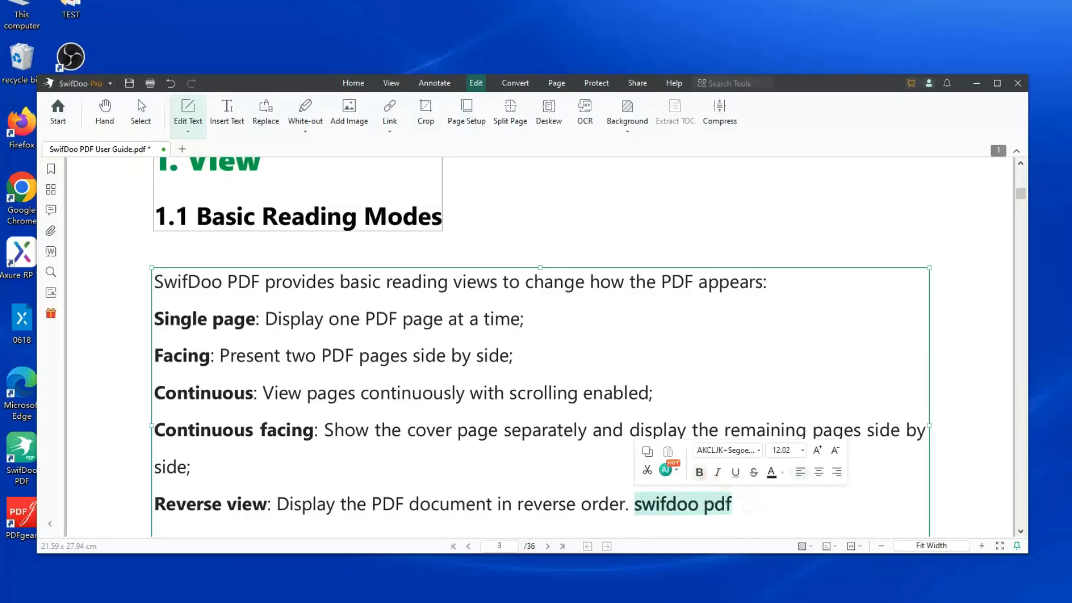
{"action": "left_click", "coordinate": [802, 450]}
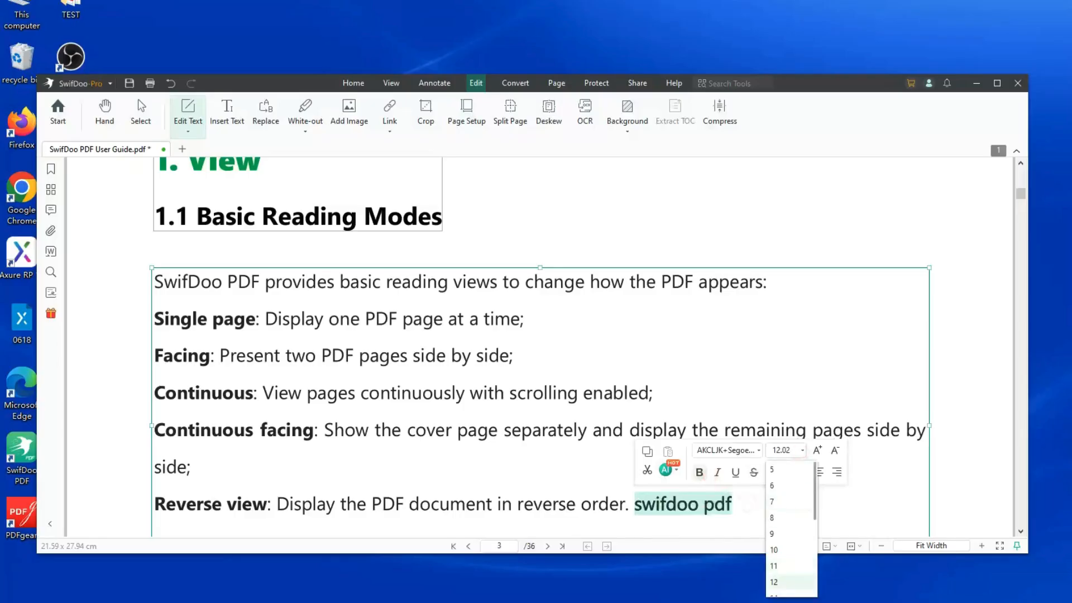
{"action": "left_click", "coordinate": [782, 582]}
{"action": "left_click", "coordinate": [751, 450]}
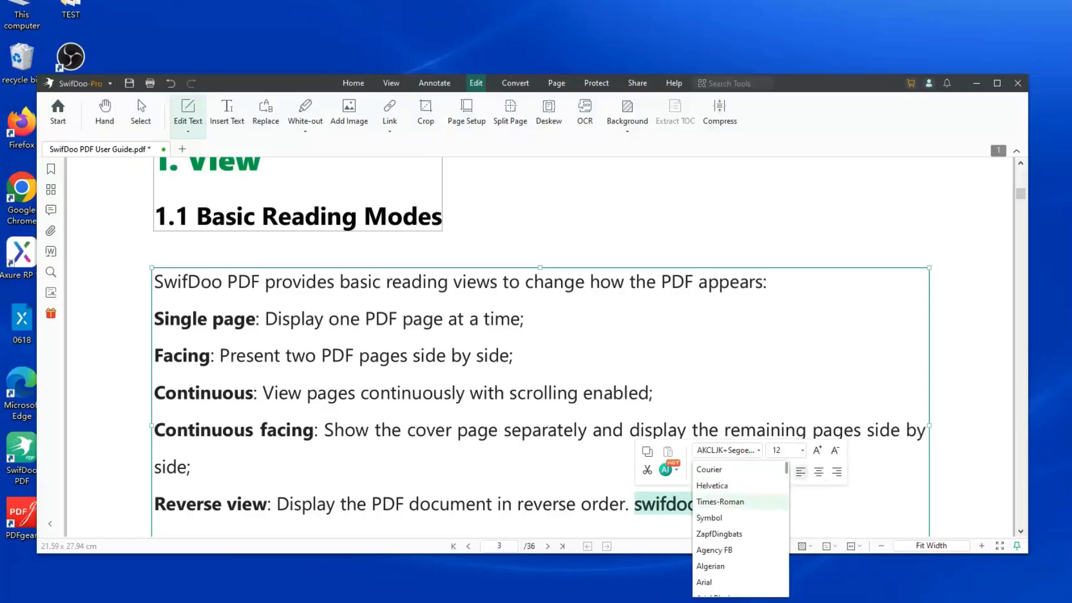
{"action": "scroll", "coordinate": [720, 529], "scroll_direction": "down", "scroll_amount": 1}
{"action": "left_click", "coordinate": [728, 484]}
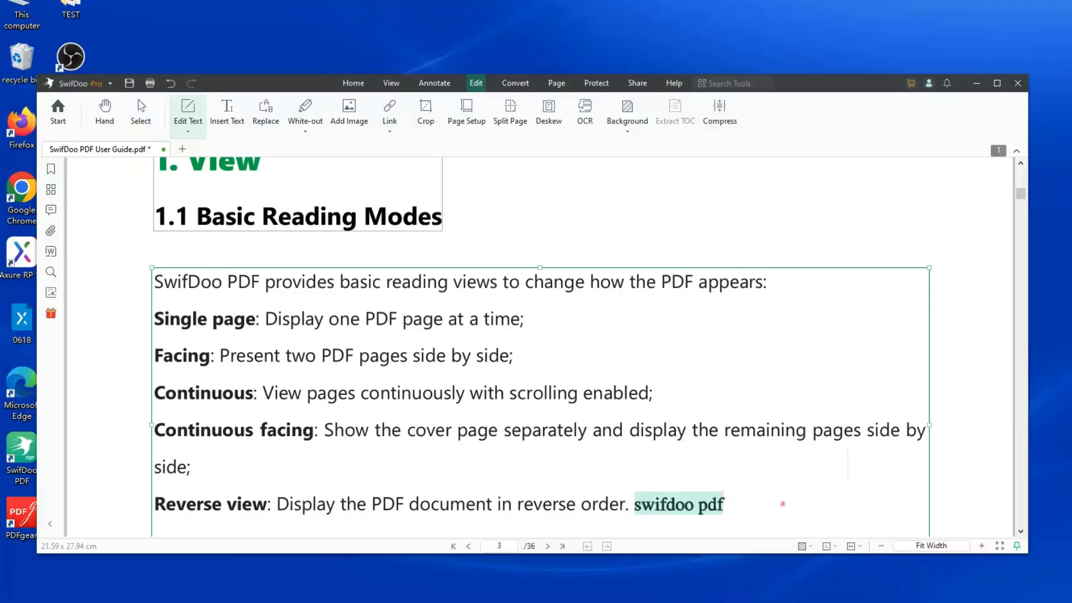
Step: Rotate the split-screen picture on page 4 to the right and back to the left
{"action": "scroll", "coordinate": [541, 346], "scroll_direction": "up", "scroll_amount": 2}
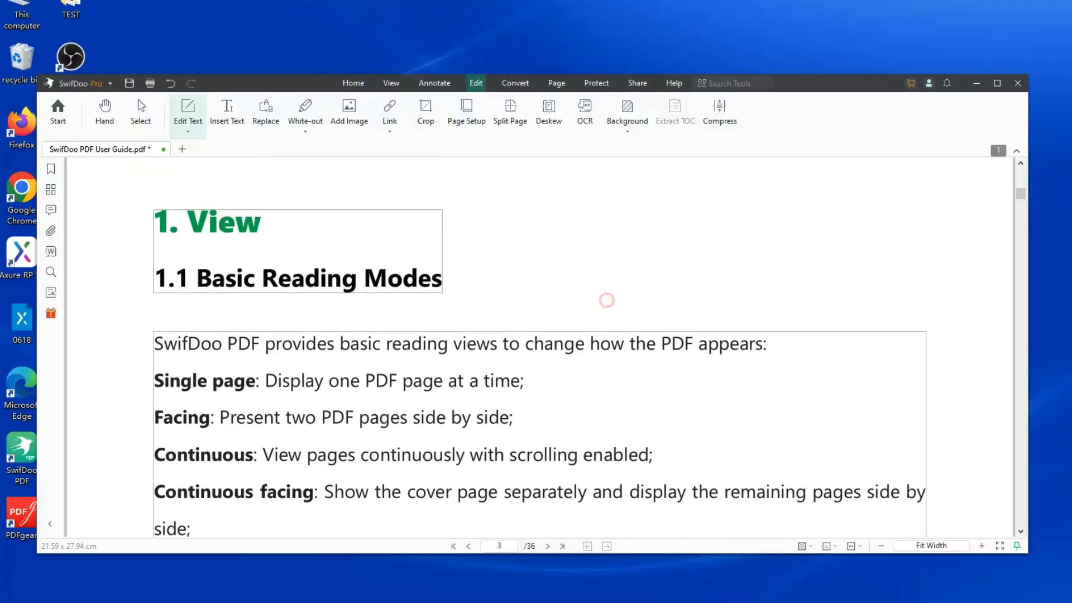
{"action": "scroll", "coordinate": [606, 299], "scroll_direction": "down", "scroll_amount": 10}
{"action": "scroll", "coordinate": [539, 346], "scroll_direction": "down", "scroll_amount": 14}
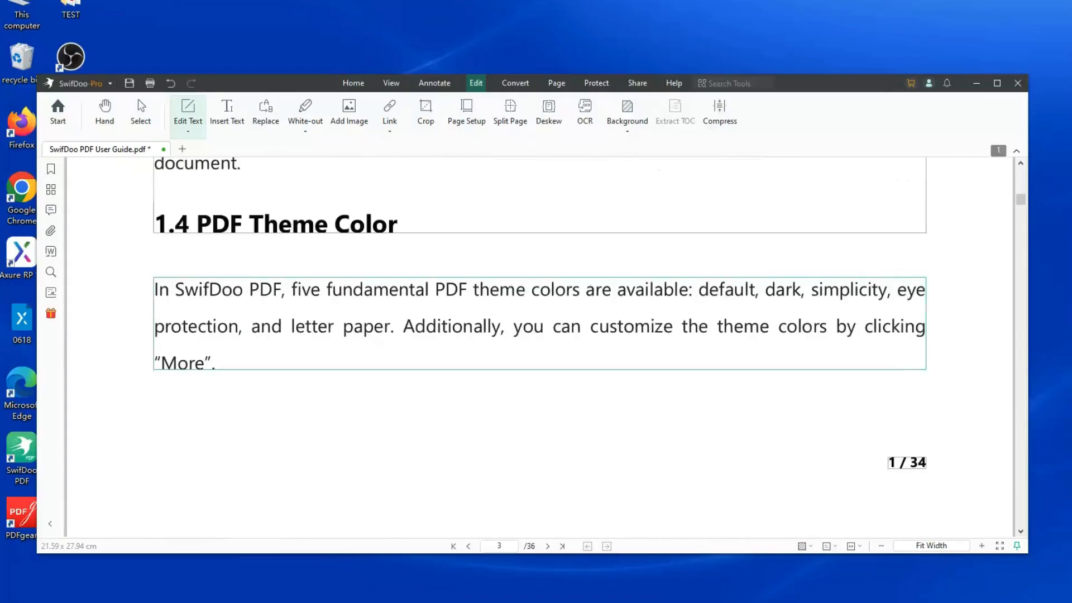
{"action": "right_click", "coordinate": [549, 369]}
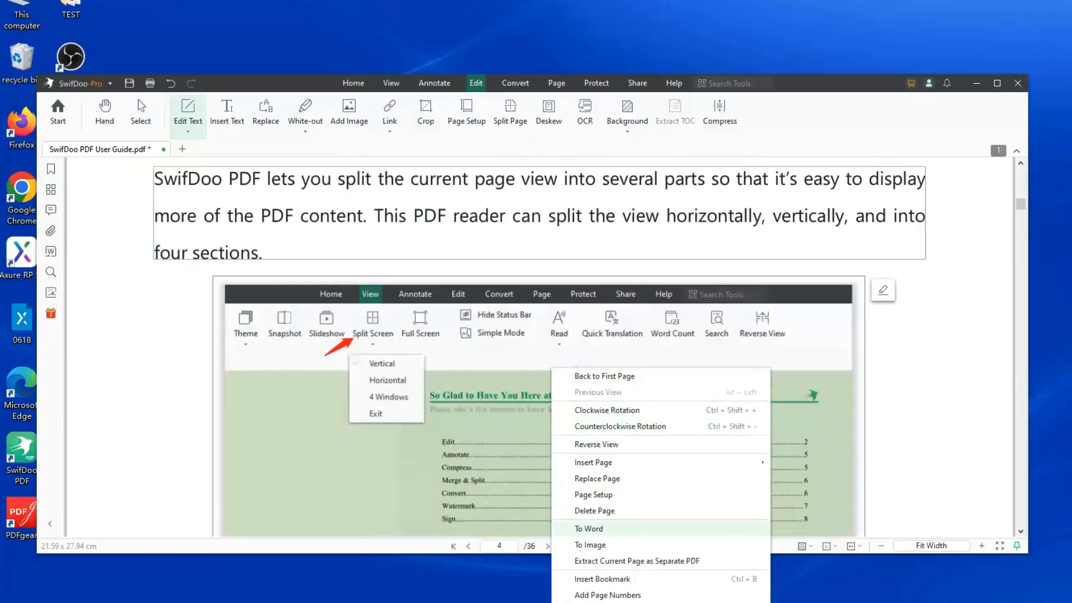
{"action": "left_click", "coordinate": [474, 451]}
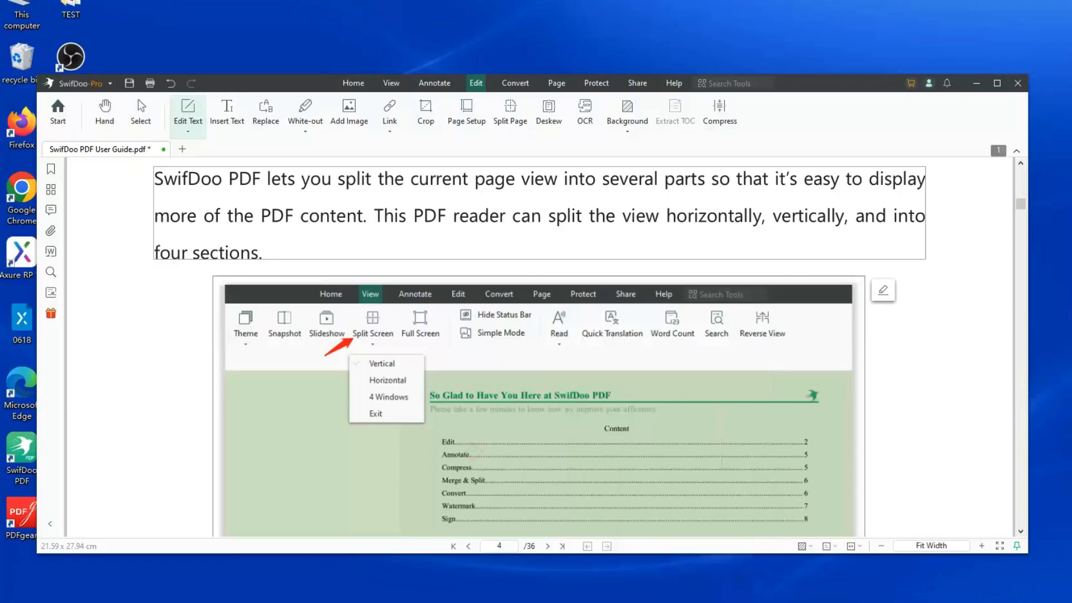
{"action": "left_click", "coordinate": [883, 290]}
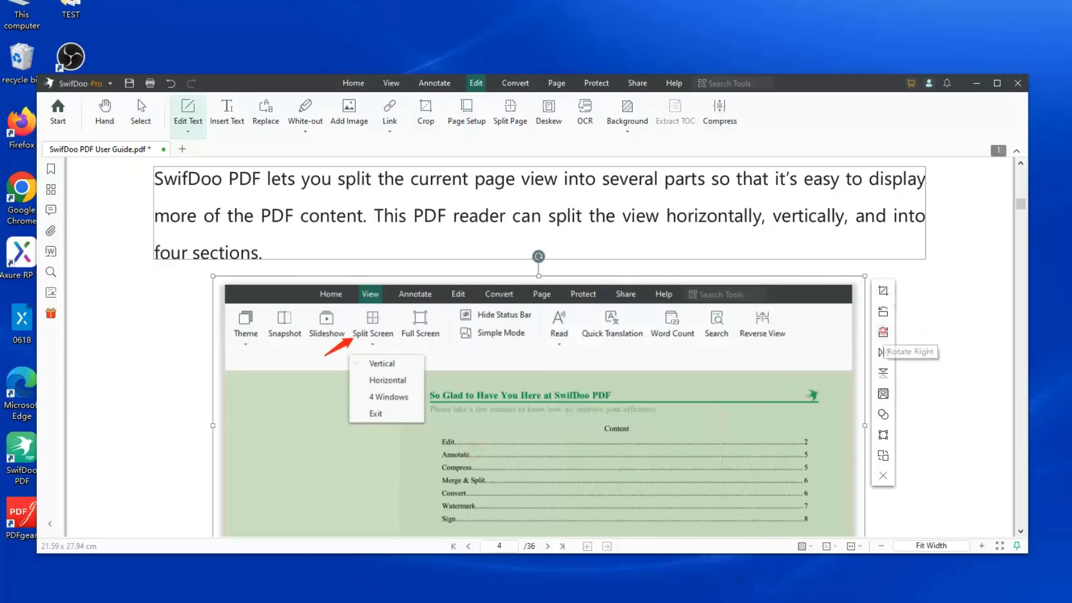
{"action": "left_click", "coordinate": [883, 331]}
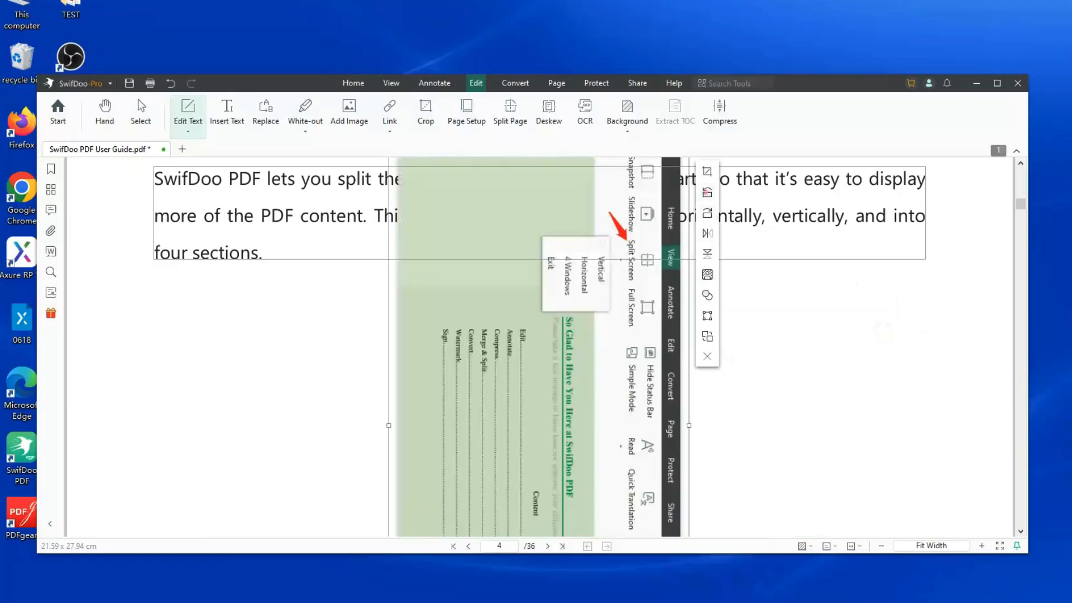
{"action": "left_click", "coordinate": [707, 193]}
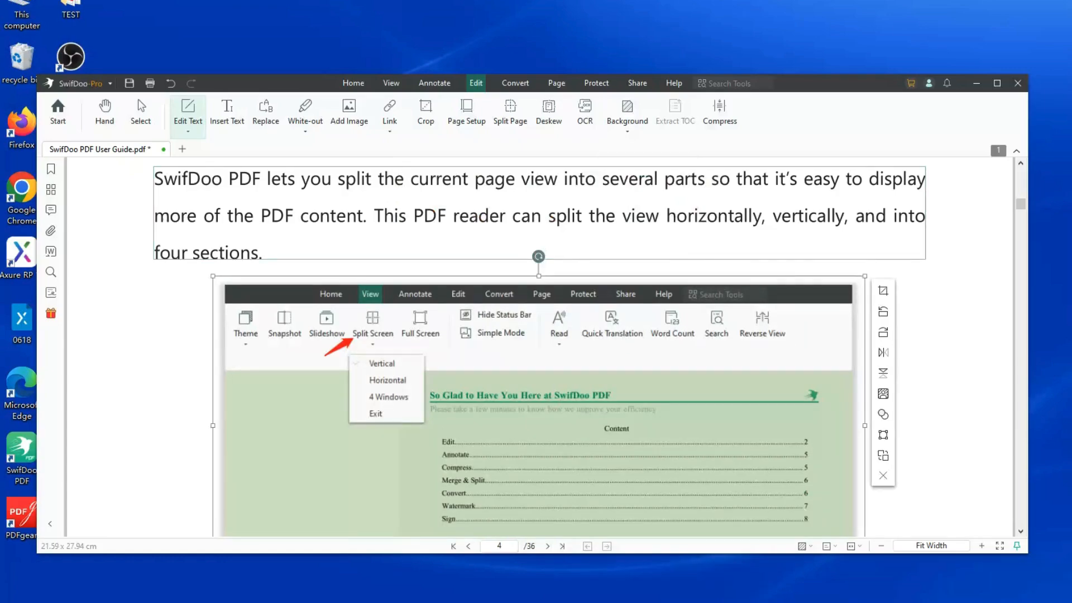
{"action": "left_click", "coordinate": [883, 414]}
{"action": "mouse_move", "coordinate": [826, 260]}
{"action": "left_mouse_down"}
{"action": "mouse_move", "coordinate": [799, 261]}
{"action": "mouse_move", "coordinate": [827, 261]}
{"action": "left_mouse_up"}
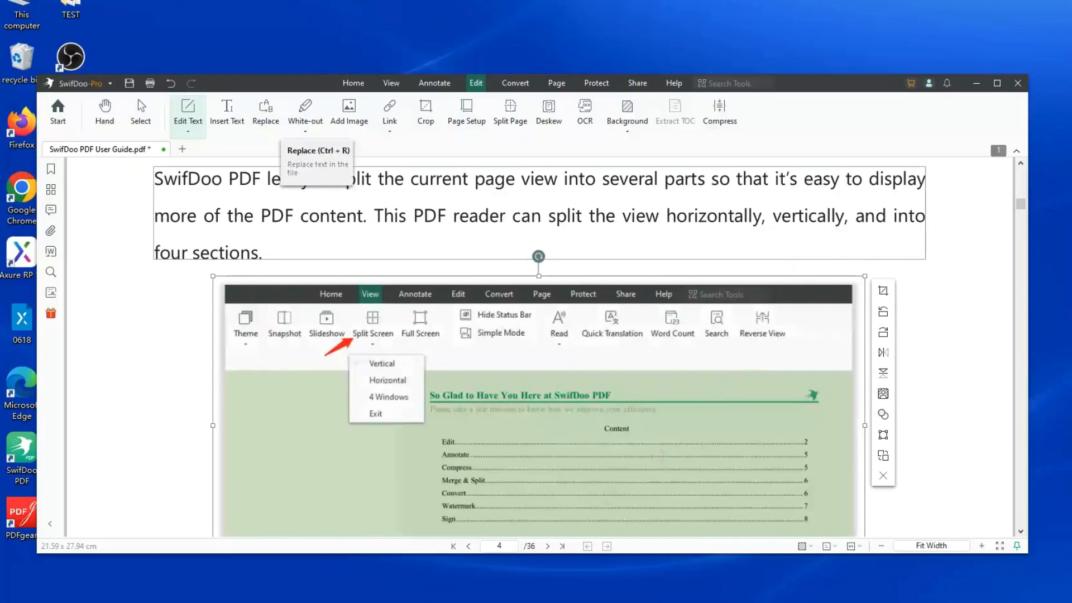
{"action": "left_click", "coordinate": [227, 114]}
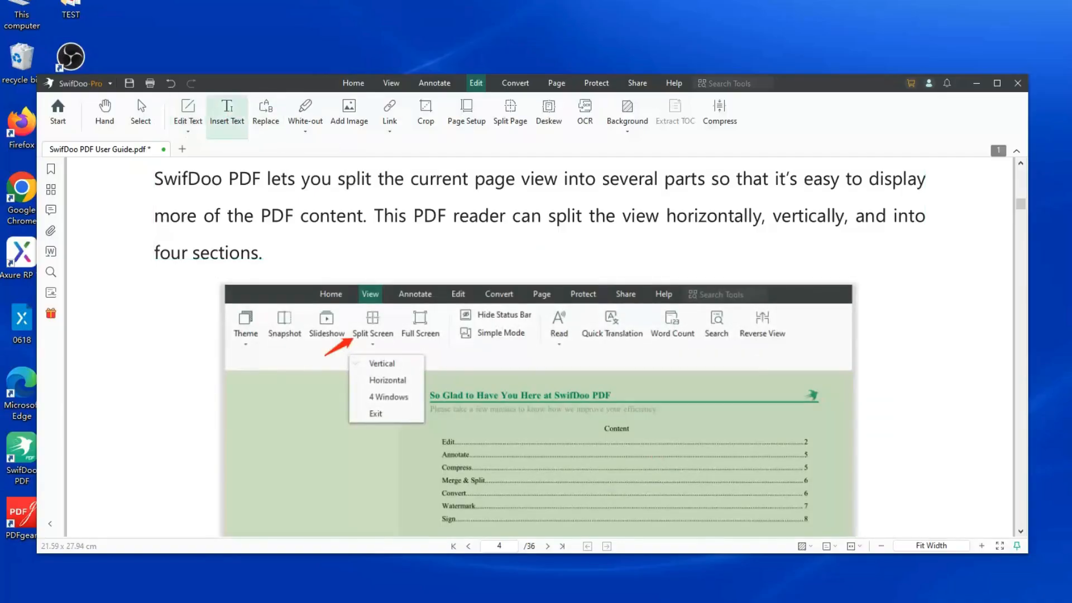
{"action": "left_click", "coordinate": [292, 248]}
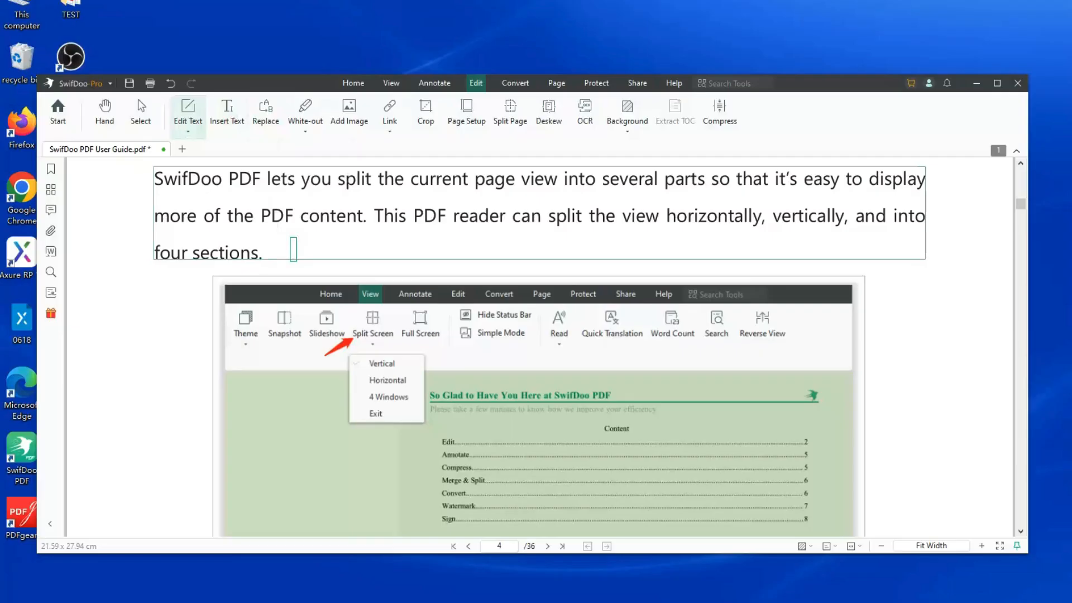
{"action": "left_click", "coordinate": [193, 293]}
Step: Replace successive occurrences of "swifdoo pdf" with "swifdoo" one at a time, starting from page 4
{"action": "left_click", "coordinate": [267, 113]}
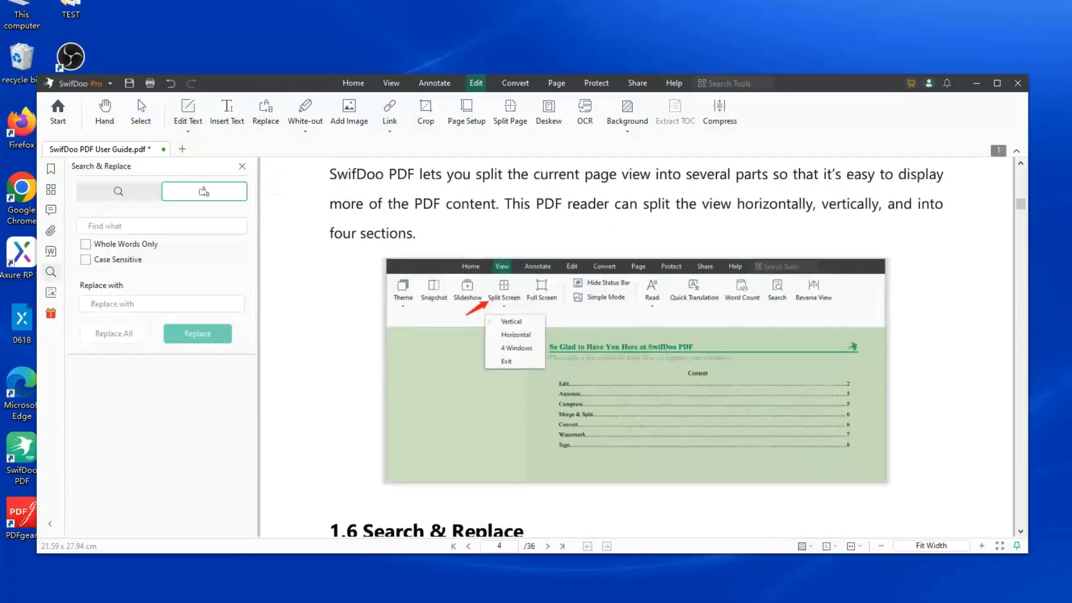
{"action": "left_click", "coordinate": [123, 227]}
{"action": "type", "text": "swifdoo pdf"}
{"action": "left_click", "coordinate": [123, 303]}
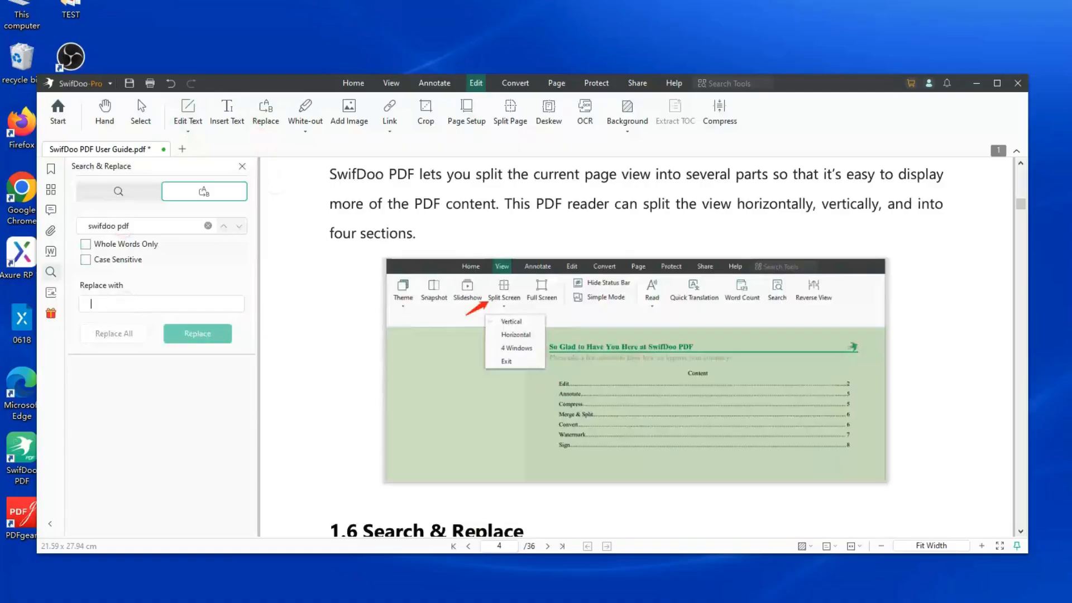
{"action": "type", "text": "swifdoo"}
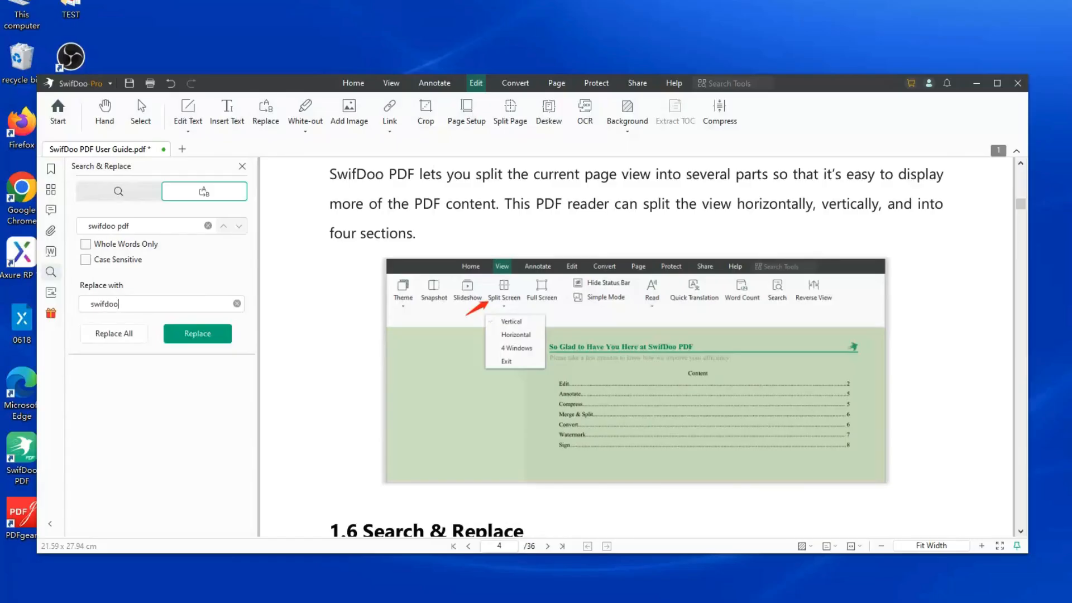
{"action": "left_click", "coordinate": [197, 333]}
{"action": "left_click", "coordinate": [197, 334]}
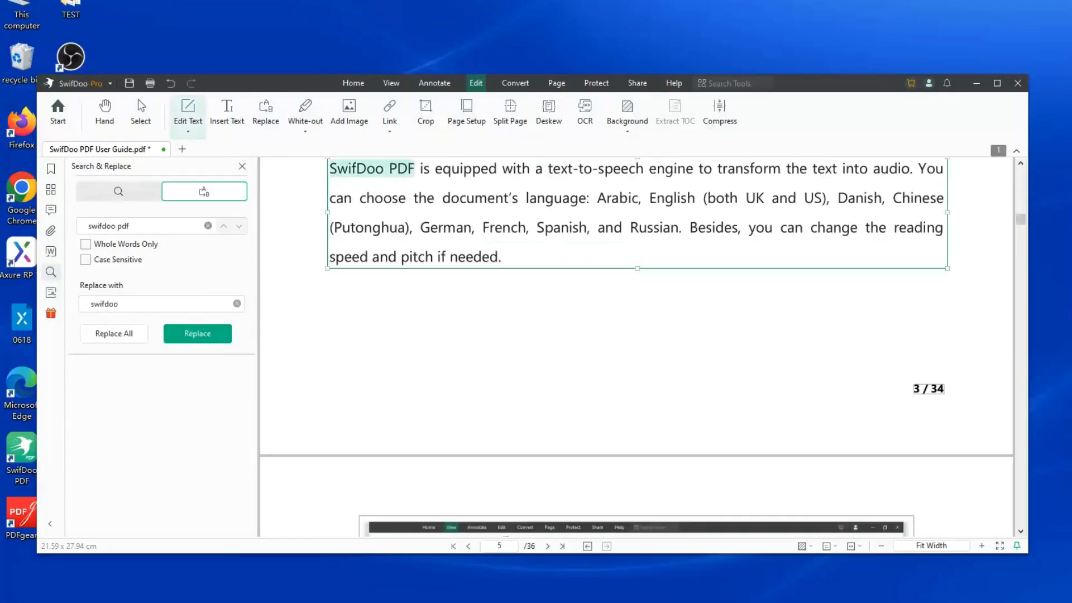
{"action": "left_click", "coordinate": [198, 334]}
{"action": "left_click", "coordinate": [197, 334]}
{"action": "left_click", "coordinate": [197, 333]}
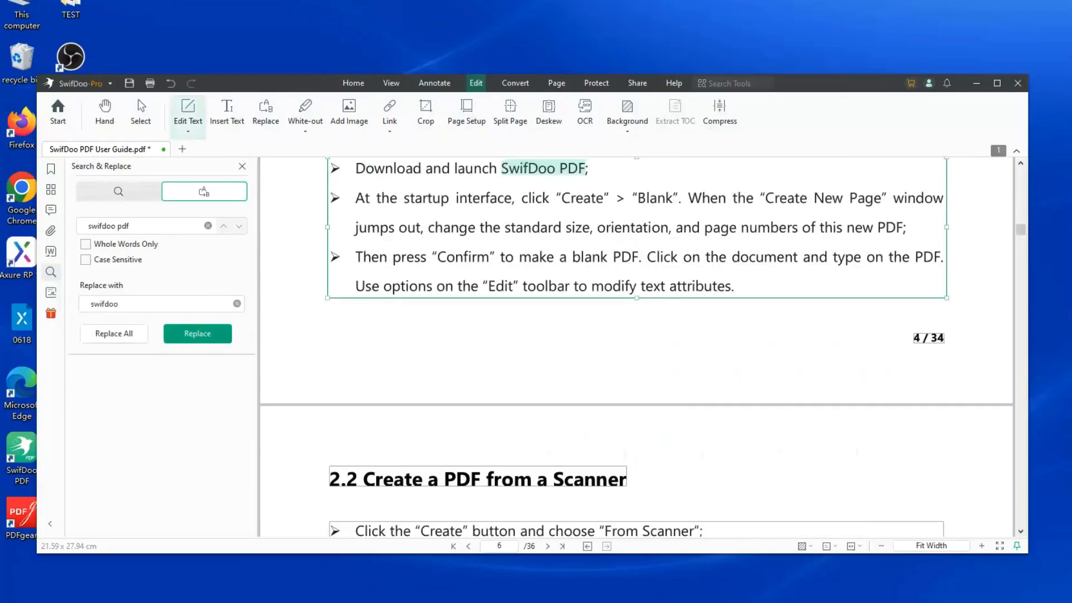
Step: Deselect the text on page 6, close Search & Replace and leave text editing
{"action": "left_click_drag", "start_coordinate": [498, 199], "coordinate": [595, 200]}
{"action": "left_click_drag", "start_coordinate": [588, 200], "coordinate": [529, 199]}
{"action": "left_click", "coordinate": [415, 287]}
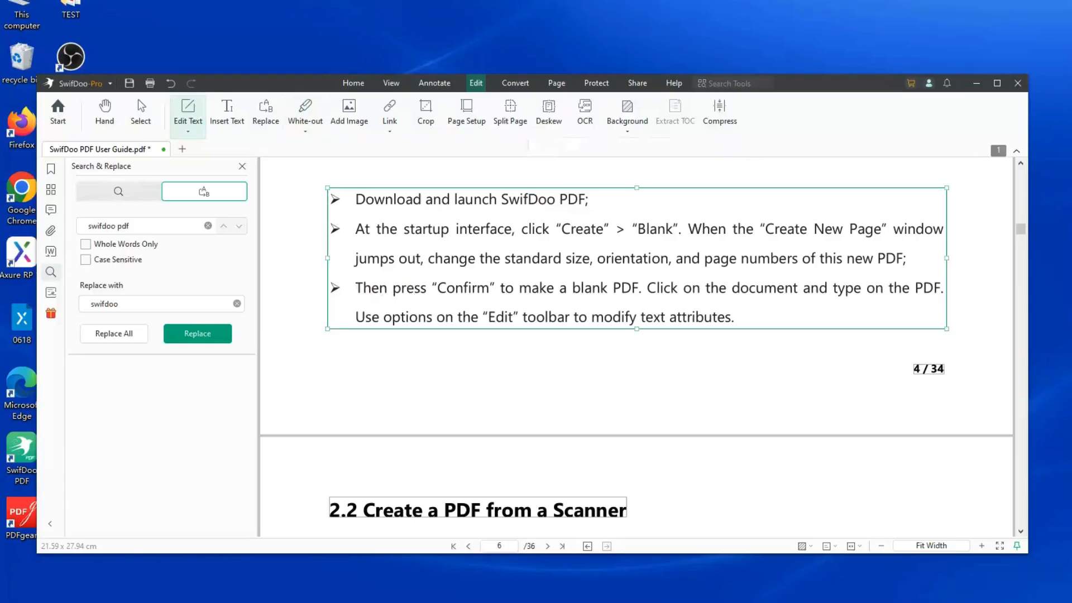
{"action": "left_click", "coordinate": [242, 166]}
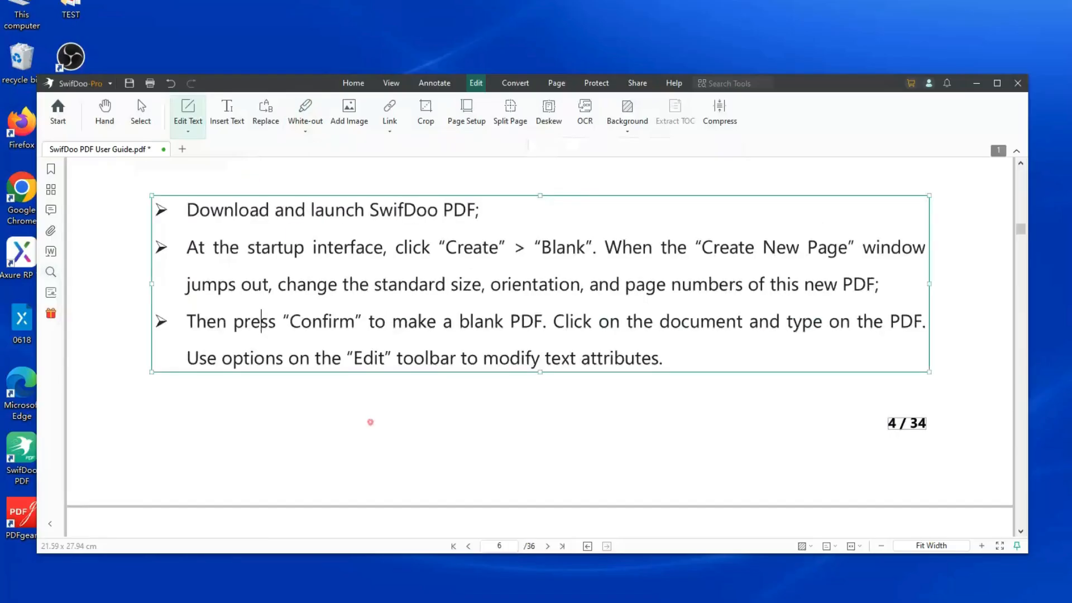
{"action": "left_click", "coordinate": [363, 392]}
{"action": "key", "text": "Escape"}
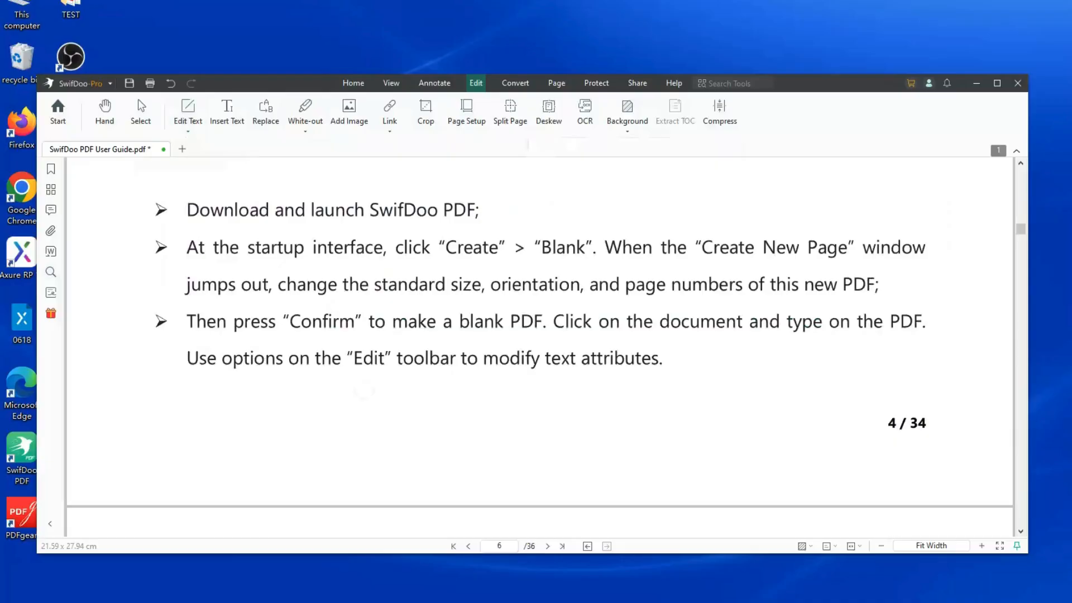
Step: Cover the line "Download and launch SwifDoo PDF;" on page 6 with a purple white-out area
{"action": "left_click", "coordinate": [306, 129]}
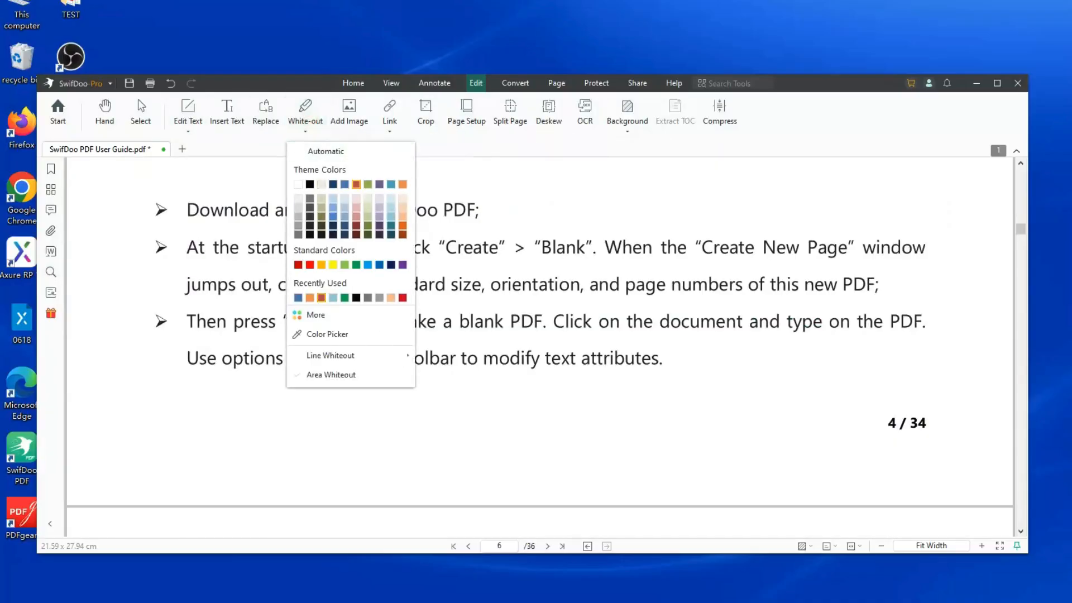
{"action": "left_click", "coordinate": [379, 184]}
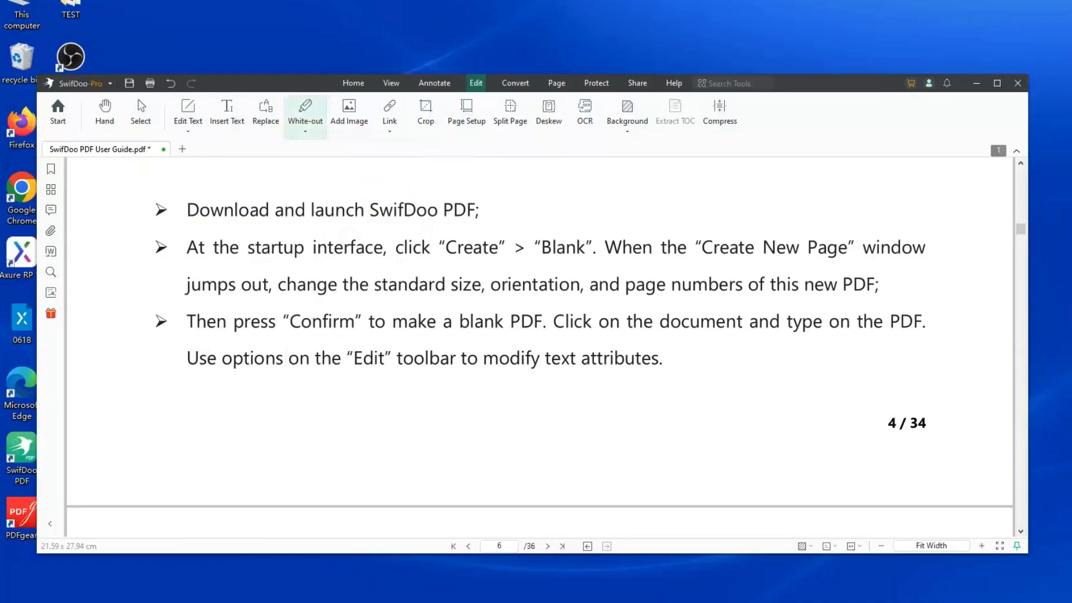
{"action": "left_click_drag", "start_coordinate": [181, 197], "coordinate": [491, 222]}
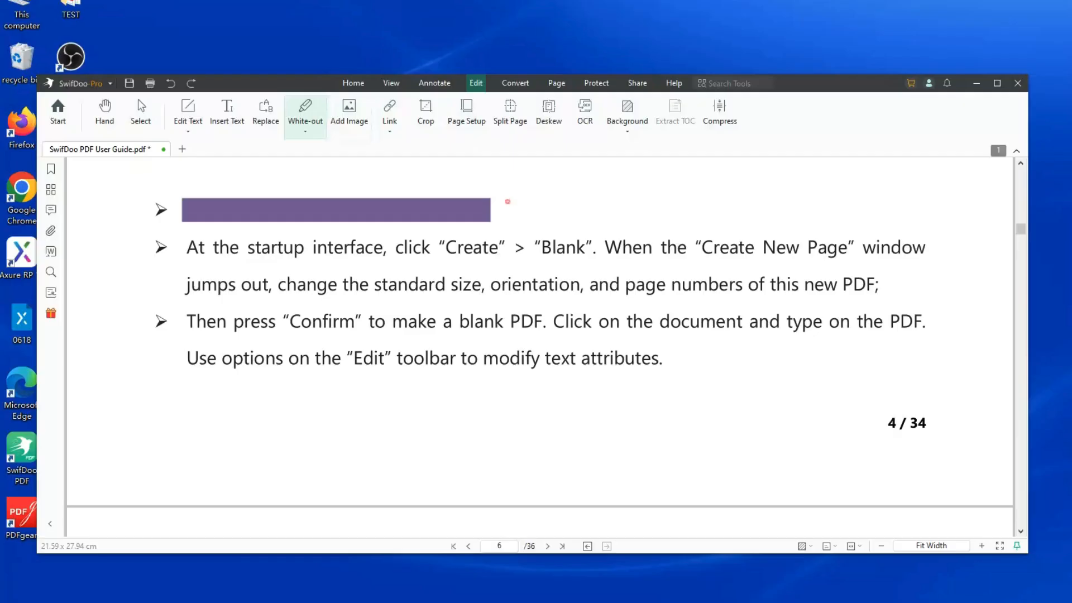
Step: Mark a link area around "Then press" on page 6, set to open a web page and outlined in blue
{"action": "left_click", "coordinate": [389, 112]}
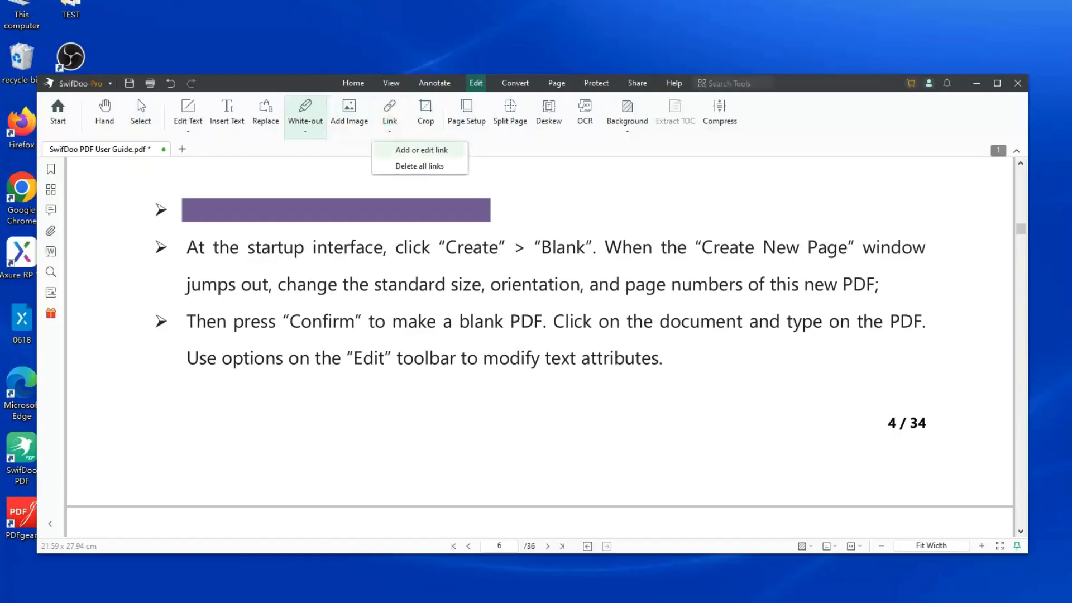
{"action": "left_click", "coordinate": [421, 149]}
{"action": "left_click_drag", "start_coordinate": [177, 299], "coordinate": [279, 339]}
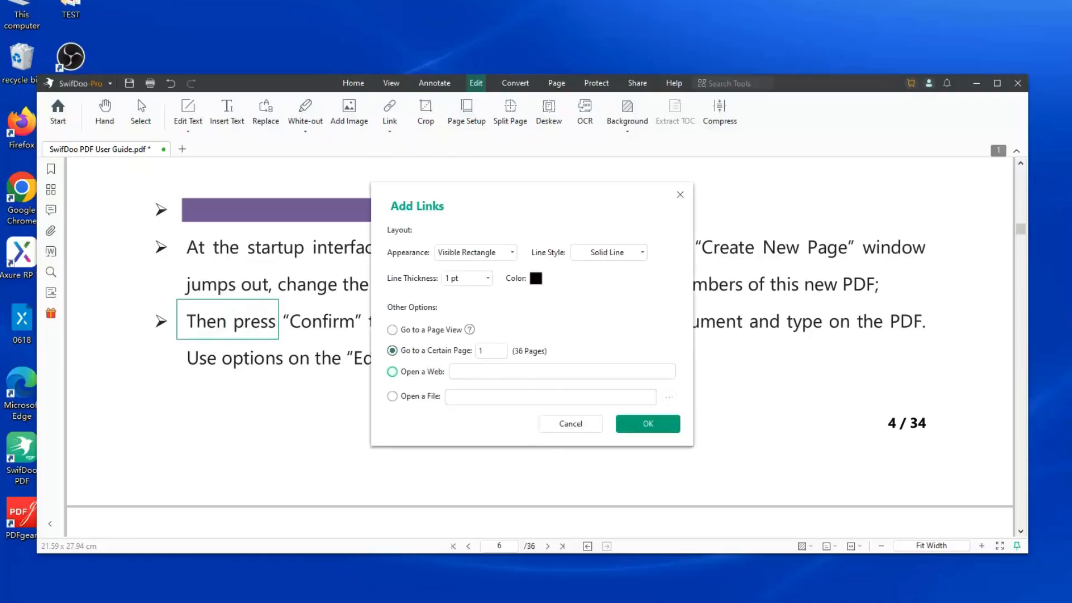
{"action": "left_click", "coordinate": [418, 371]}
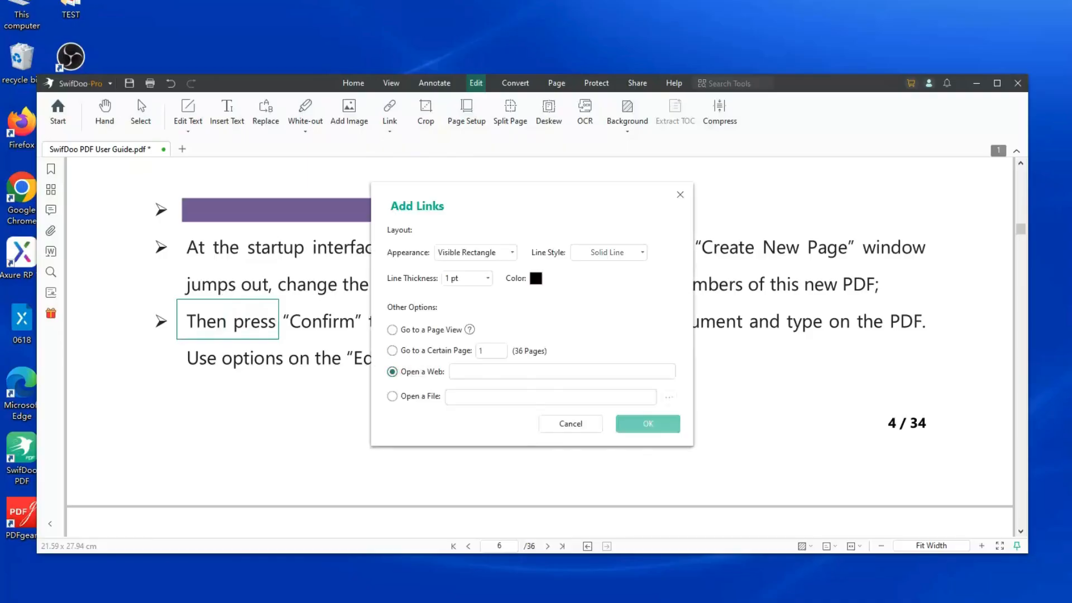
{"action": "left_click", "coordinate": [536, 278]}
{"action": "left_click", "coordinate": [590, 330]}
Step: Enter swifdoo.com as the web address of the "Then press" link and create the link
{"action": "type", "text": "swofdoo"}
{"action": "key", "text": "BackSpace"}
{"action": "key", "text": "BackSpace"}
{"action": "key", "text": "BackSpace"}
{"action": "key", "text": "BackSpace"}
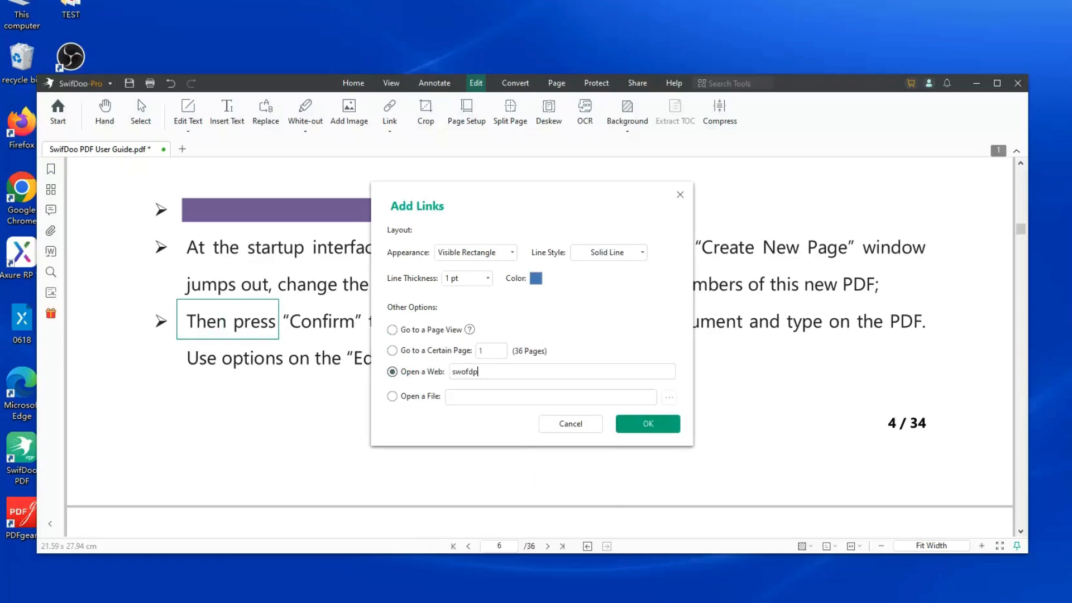
{"action": "key", "text": "BackSpace"}
{"action": "type", "text": "ifdoo.com"}
{"action": "left_click", "coordinate": [638, 424]}
Step: Cancel the accidental second link and test the "Then press" link, dismissing the request to open the website
{"action": "left_click", "coordinate": [311, 373]}
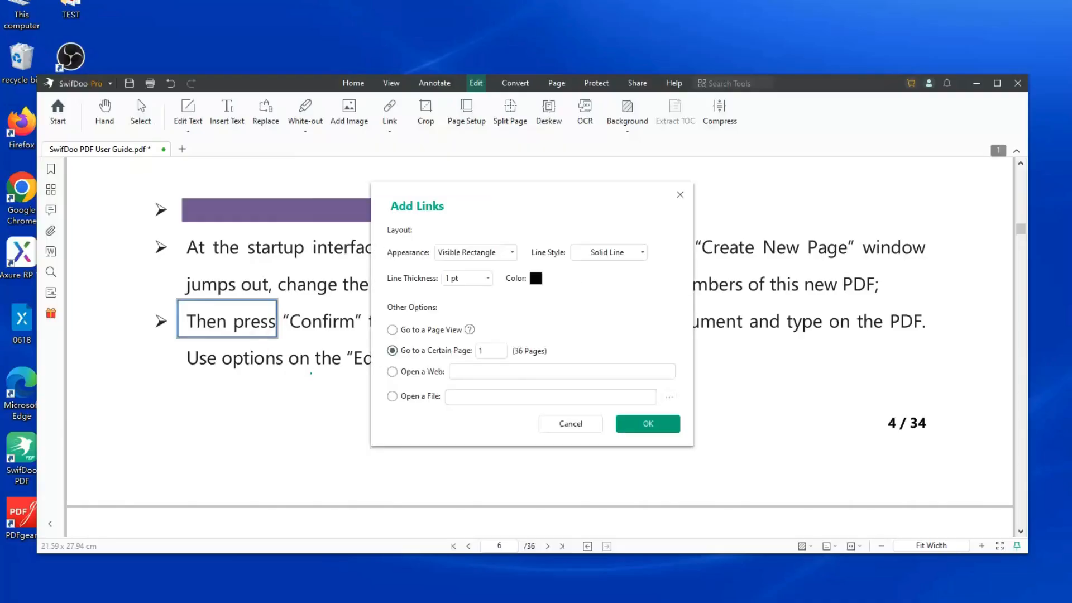
{"action": "left_click", "coordinate": [570, 423]}
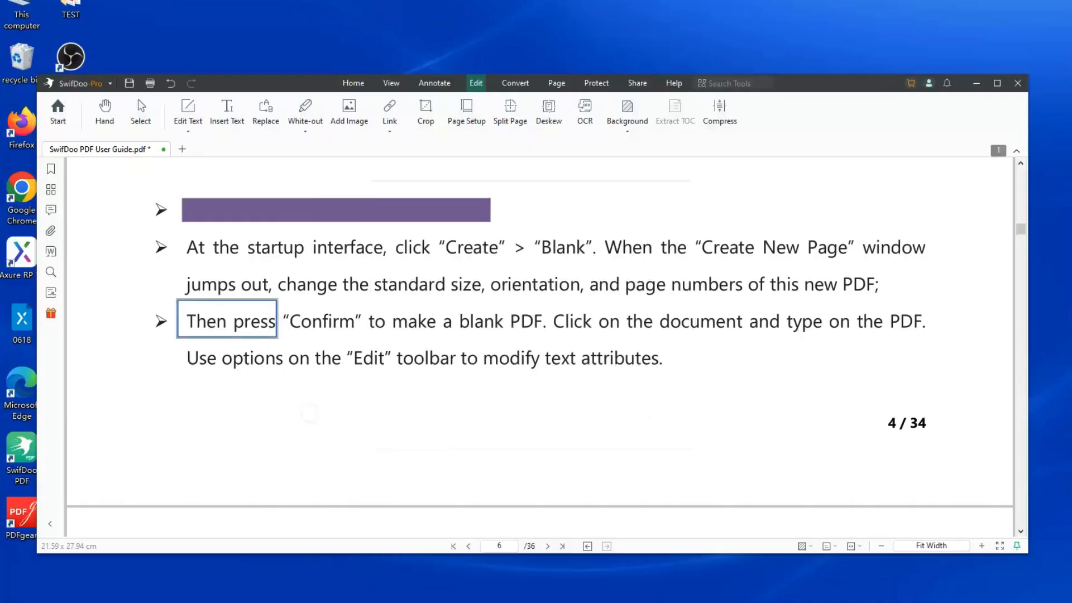
{"action": "left_click", "coordinate": [229, 319]}
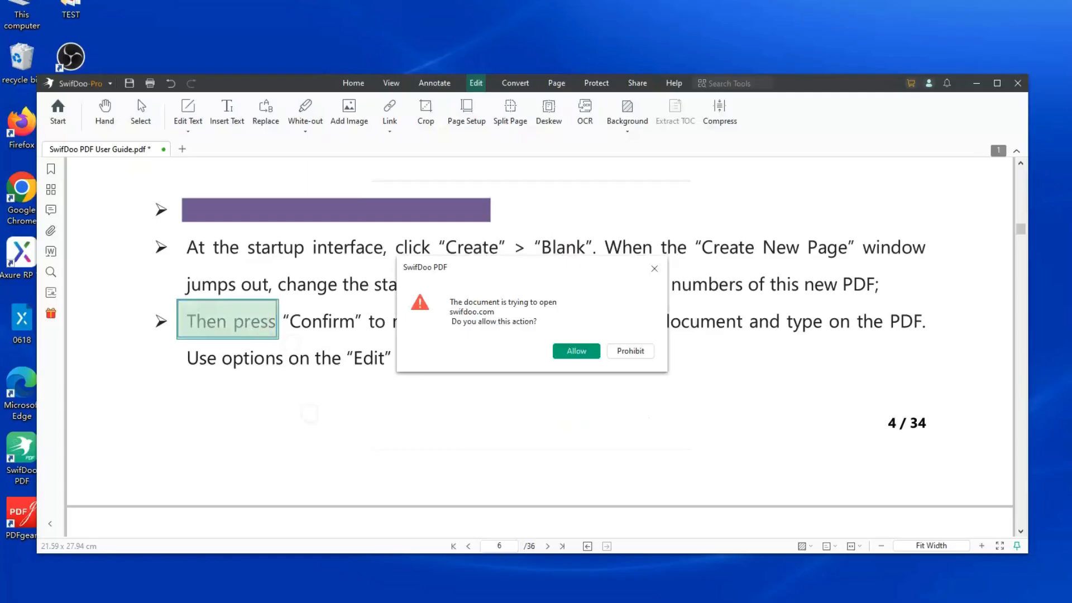
{"action": "left_click", "coordinate": [654, 268]}
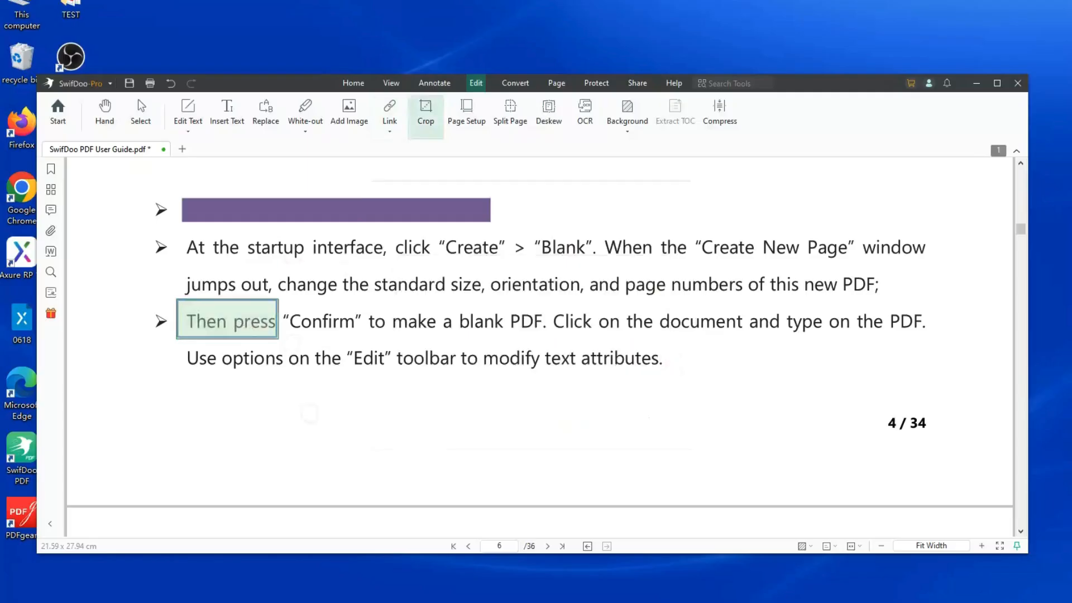
Step: Examine the page range options of the Crop tool, cancel page resizing and exit cropping
{"action": "left_click", "coordinate": [426, 111]}
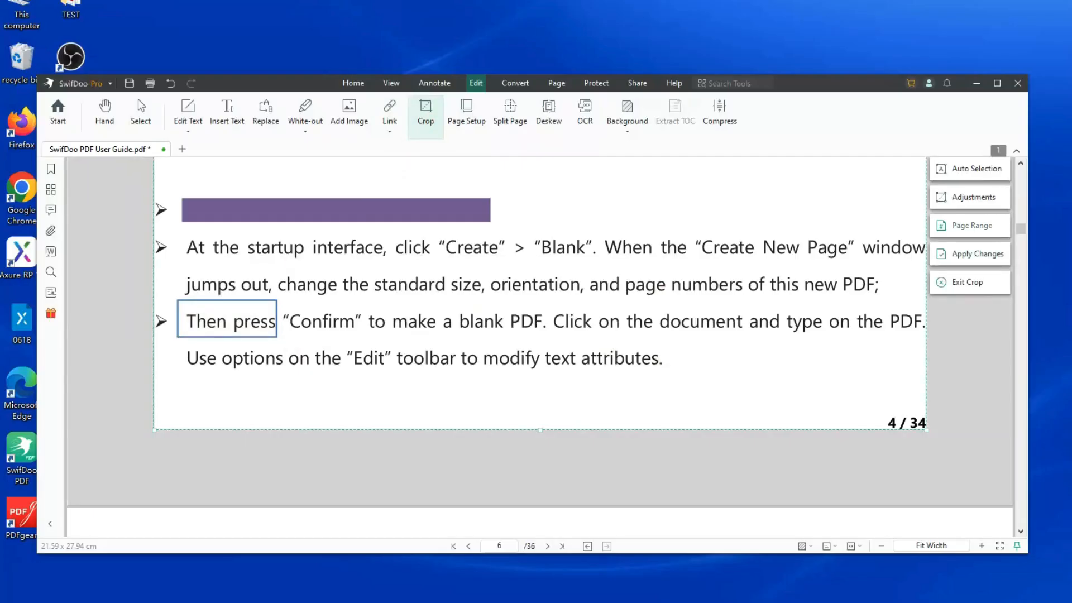
{"action": "left_click", "coordinate": [969, 226]}
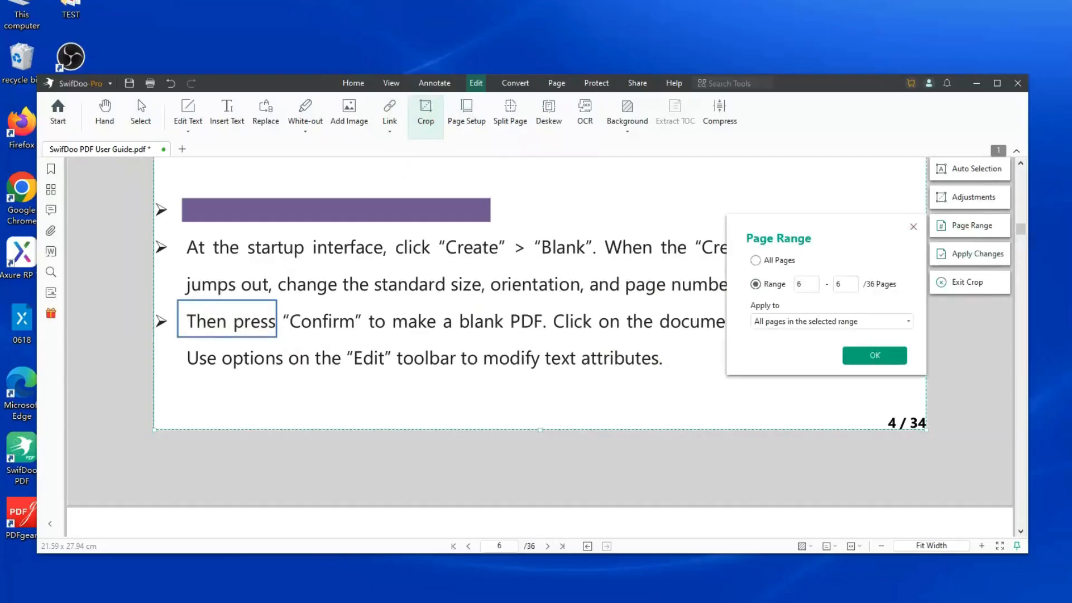
{"action": "left_click", "coordinate": [871, 322]}
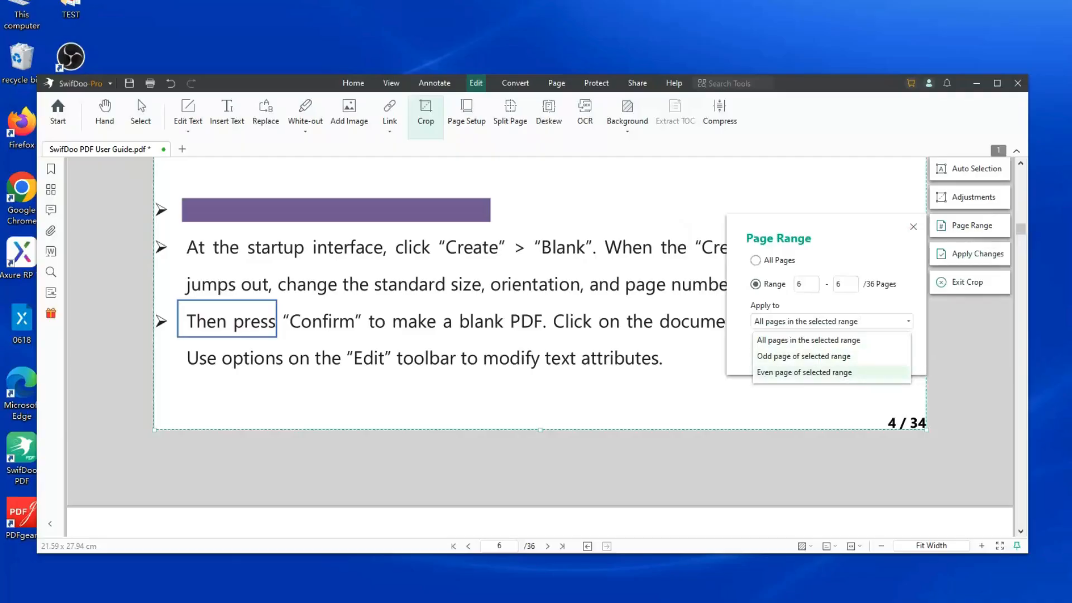
{"action": "left_click", "coordinate": [913, 227]}
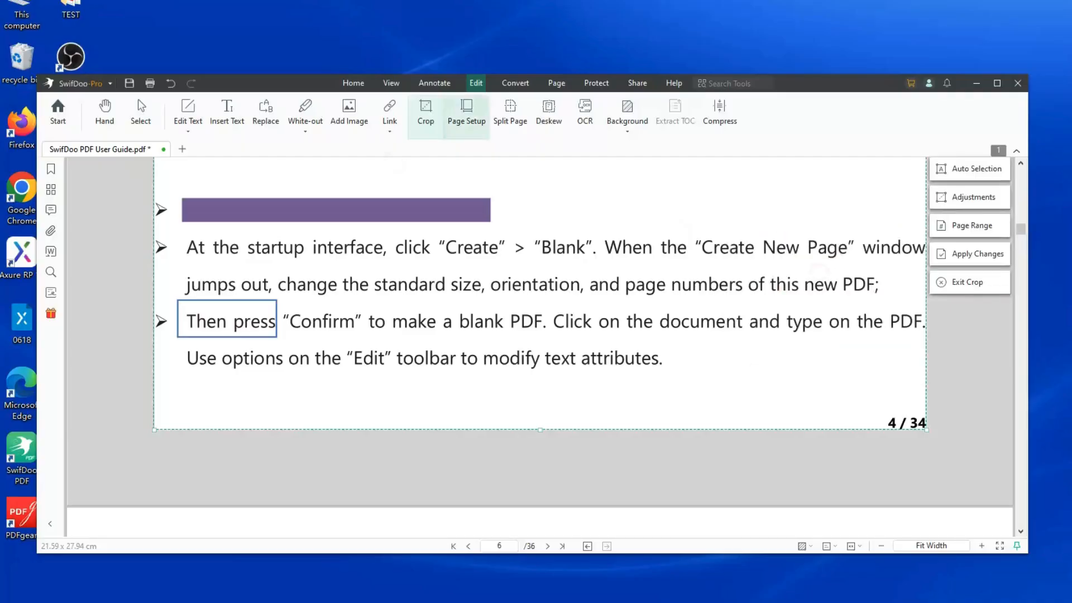
{"action": "left_click", "coordinate": [466, 111]}
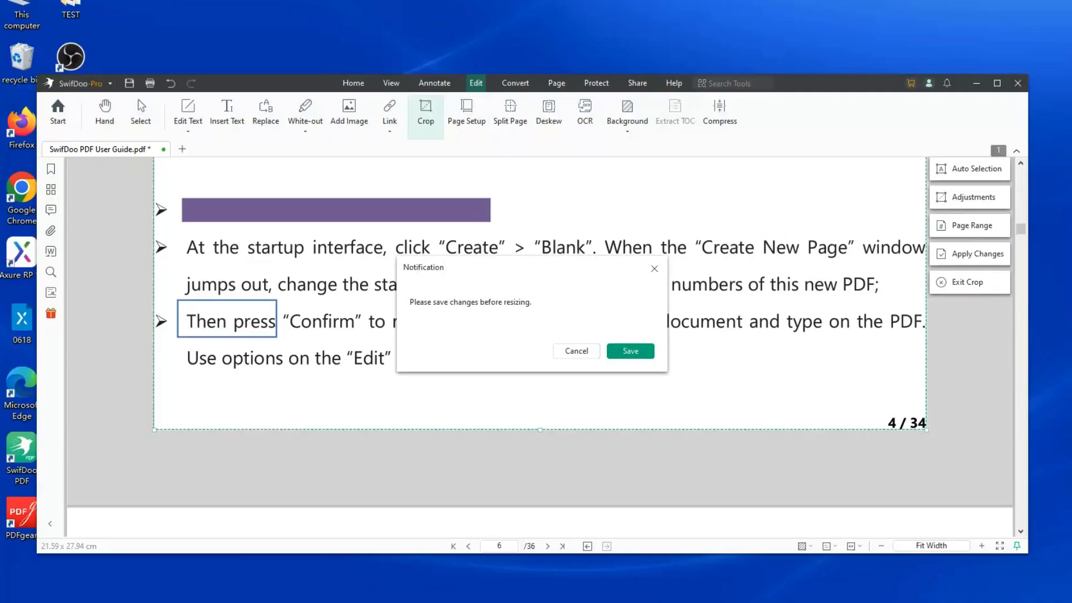
{"action": "left_click", "coordinate": [589, 352]}
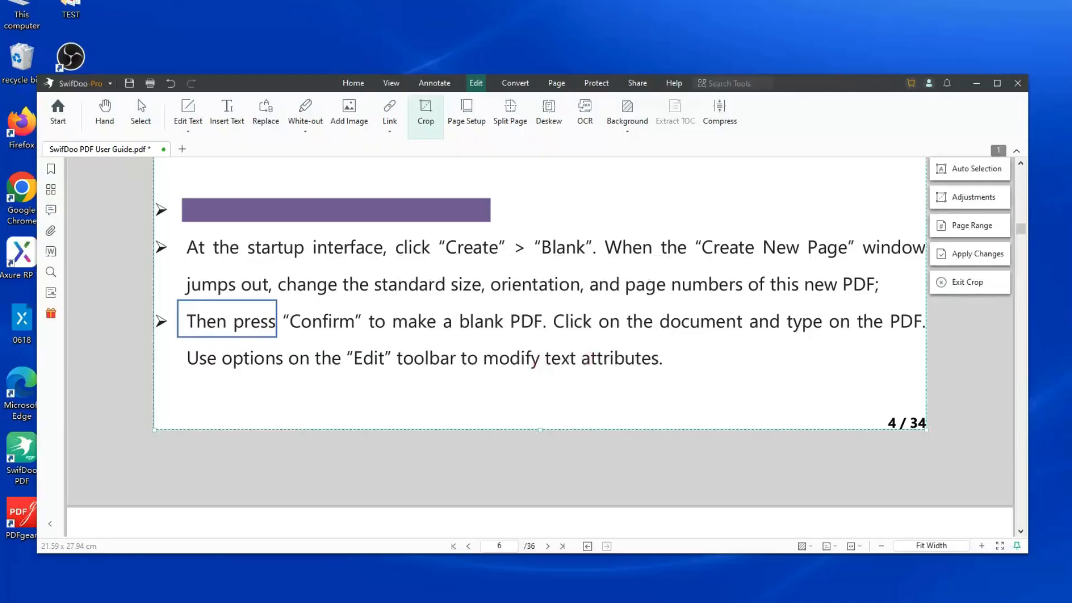
{"action": "left_click", "coordinate": [967, 282]}
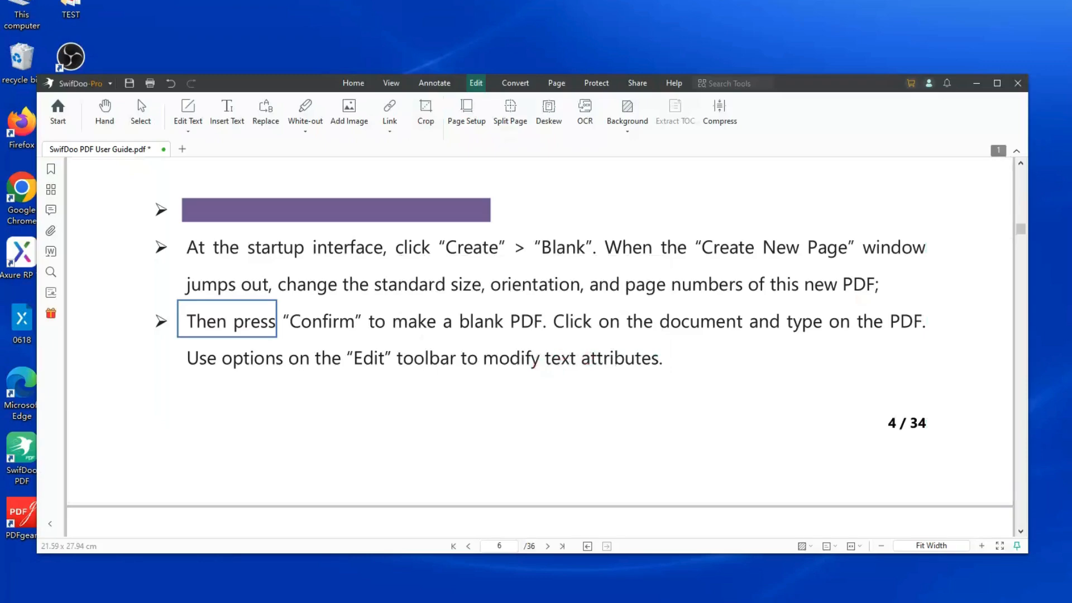
Step: Start OCR on the document and save its pending changes
{"action": "left_click", "coordinate": [585, 112]}
{"action": "left_click", "coordinate": [627, 350]}
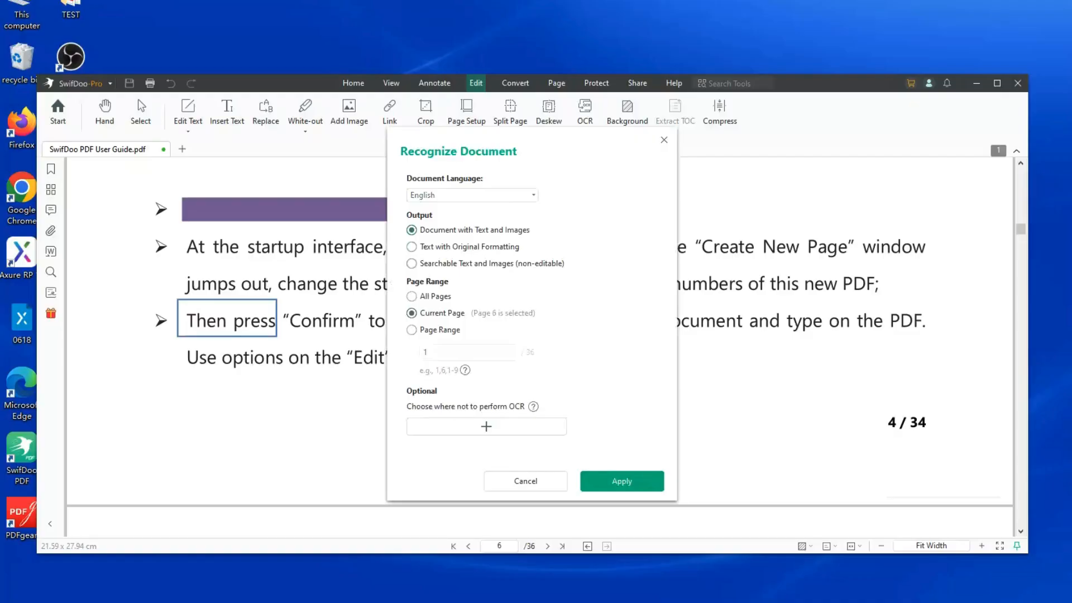
Step: Try adding French, Russia, Spanish and German as OCR document languages, and cancel the text recognition
{"action": "left_click", "coordinate": [462, 195]}
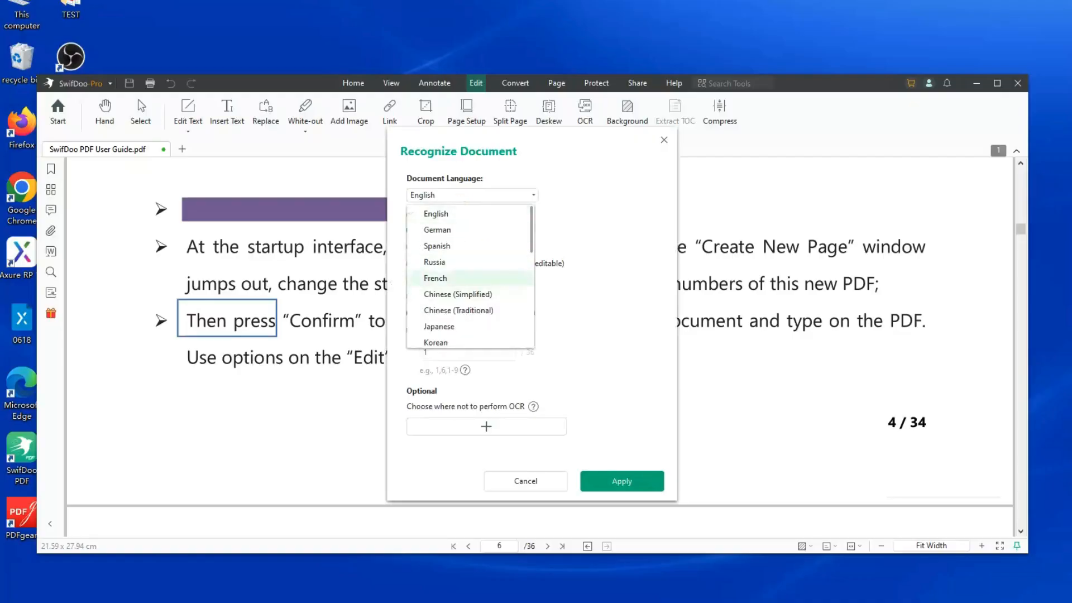
{"action": "left_click", "coordinate": [435, 278]}
{"action": "left_click", "coordinate": [441, 262]}
{"action": "left_click", "coordinate": [441, 246]}
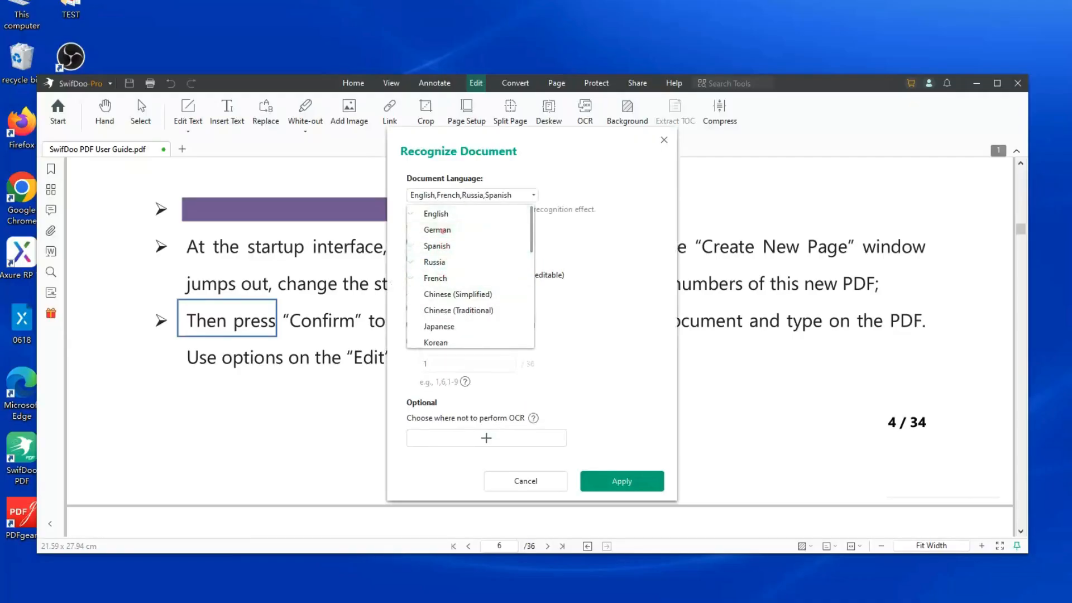
{"action": "left_click", "coordinate": [441, 230]}
{"action": "scroll", "coordinate": [458, 320], "scroll_direction": "down", "scroll_amount": 3}
{"action": "left_click", "coordinate": [525, 480]}
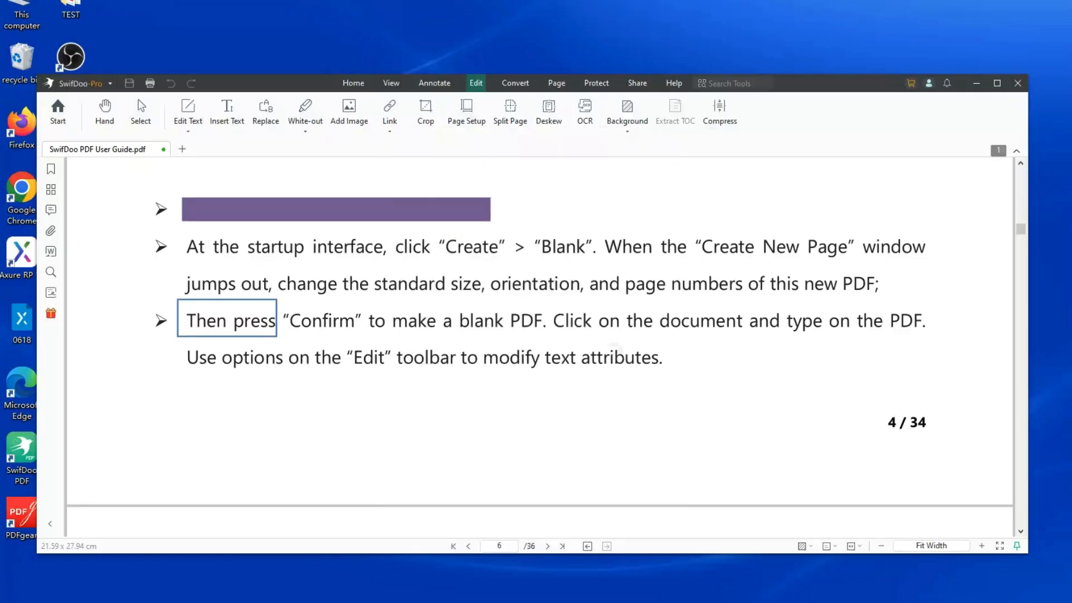
Step: Add a light blue colour background to all pages and check it on the preceding pages
{"action": "left_click", "coordinate": [627, 112]}
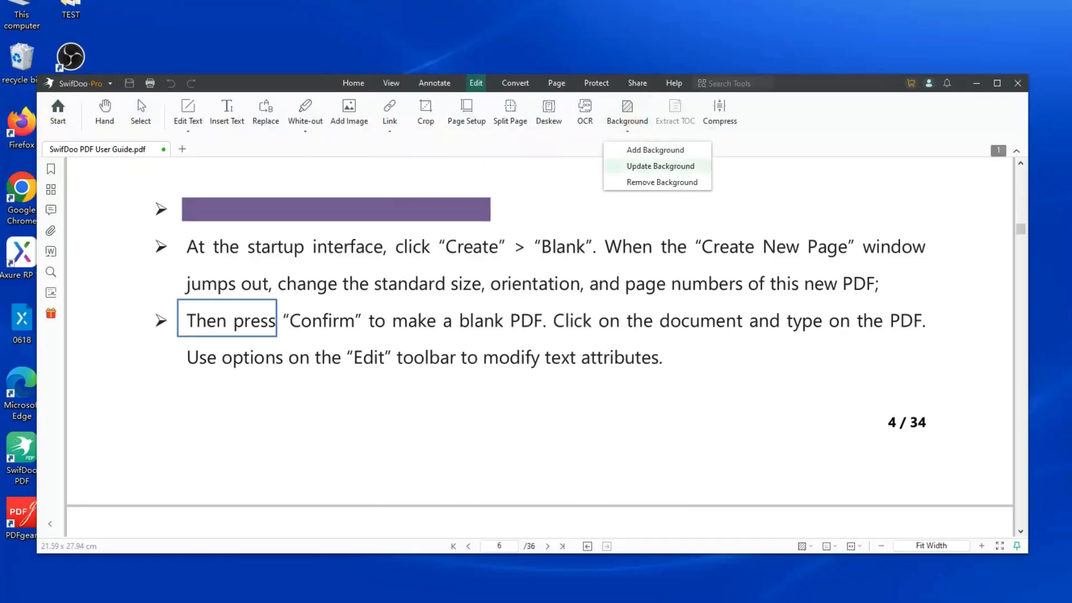
{"action": "left_click", "coordinate": [642, 150]}
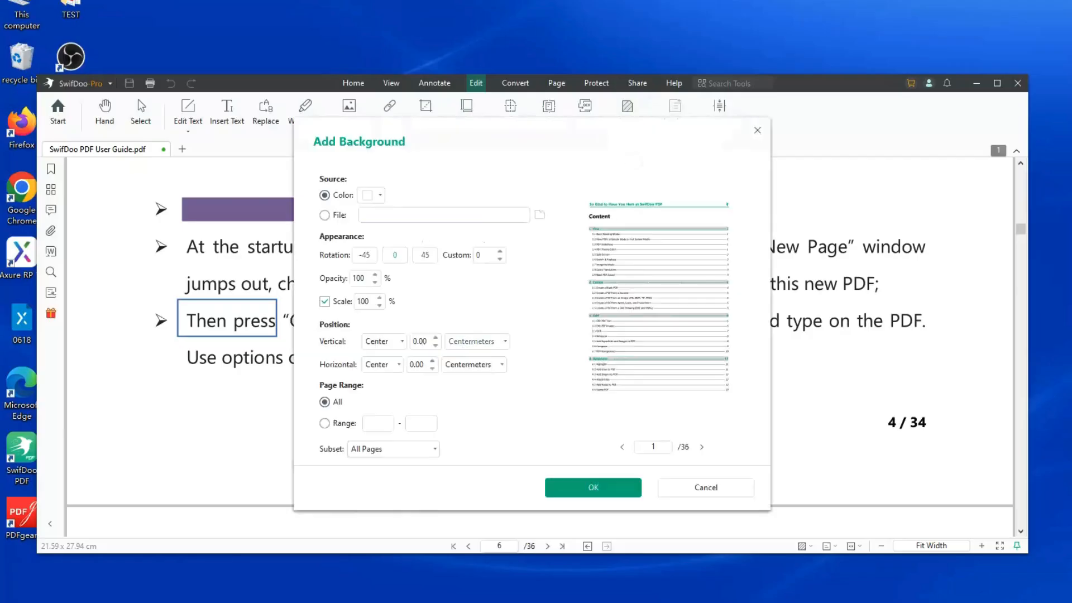
{"action": "left_click", "coordinate": [373, 194]}
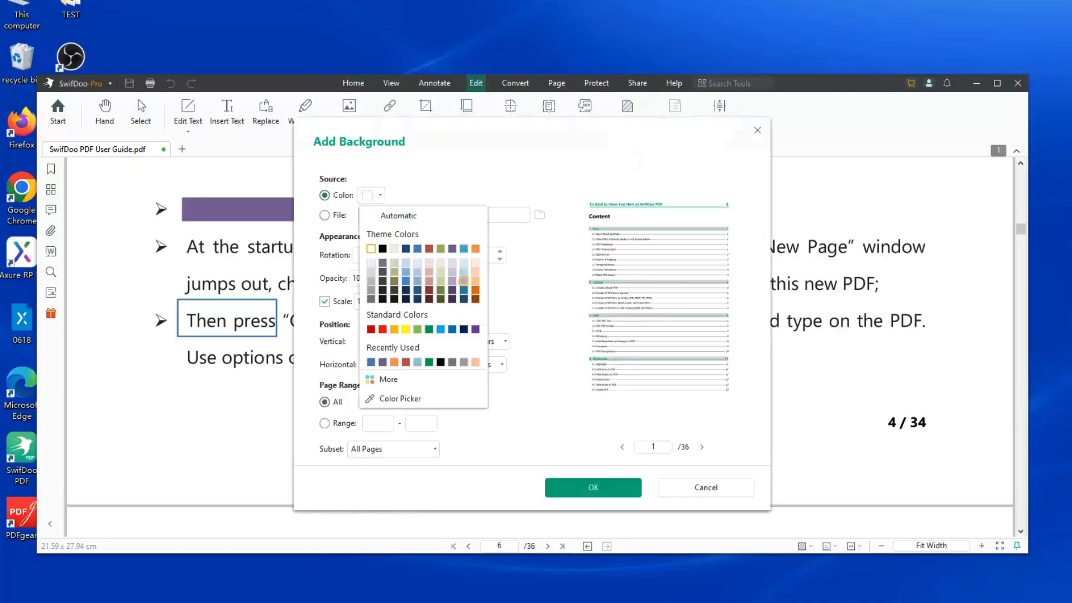
{"action": "left_click", "coordinate": [463, 278]}
{"action": "left_click", "coordinate": [593, 487]}
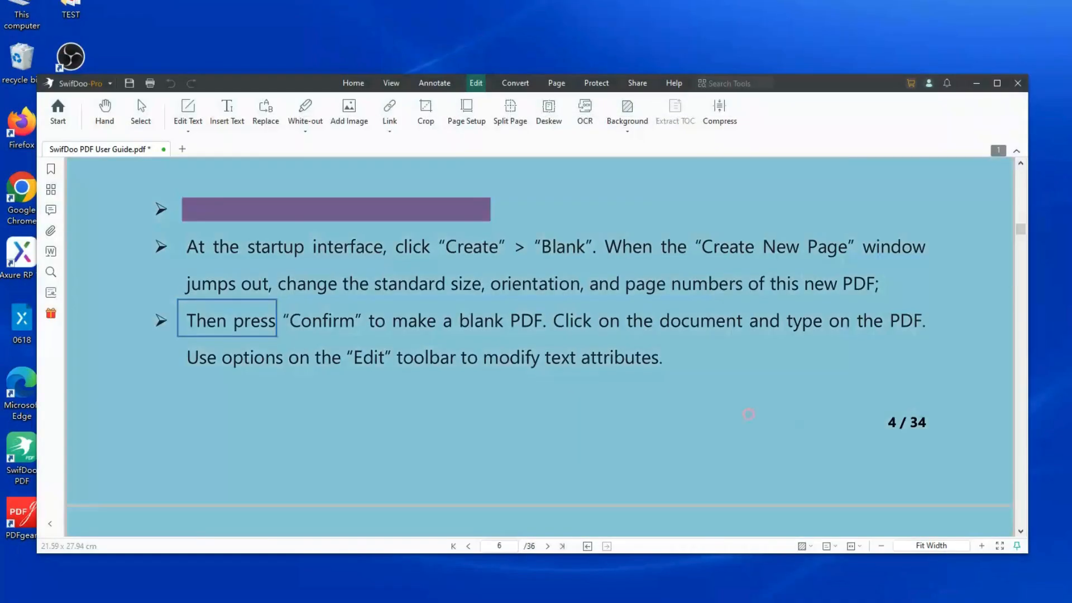
{"action": "scroll", "coordinate": [725, 335], "scroll_direction": "up", "scroll_amount": 10}
{"action": "scroll", "coordinate": [720, 346], "scroll_direction": "up", "scroll_amount": 10}
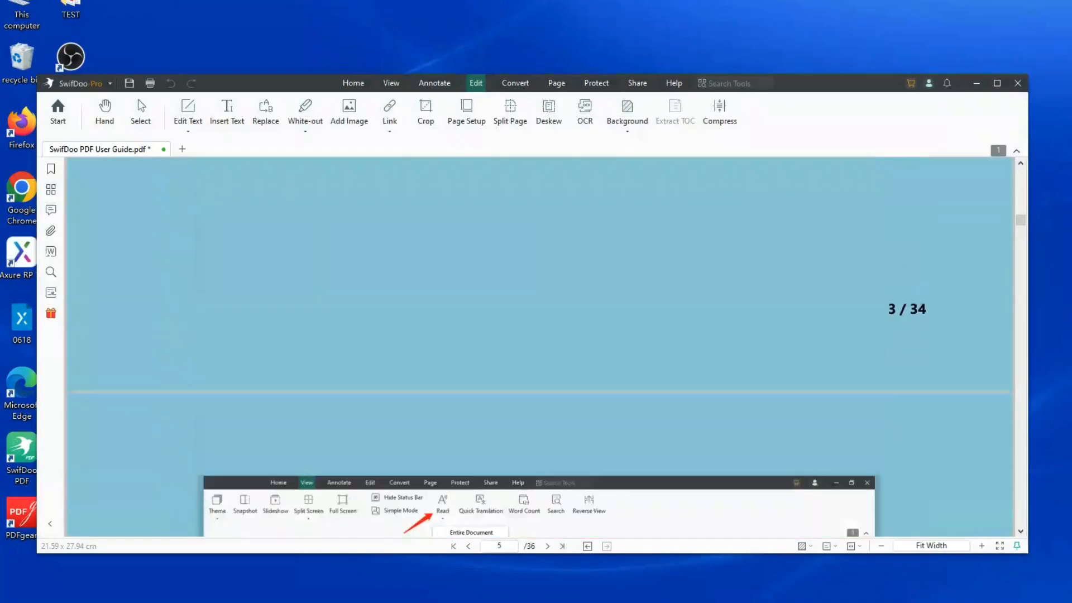
{"action": "left_click", "coordinate": [698, 402]}
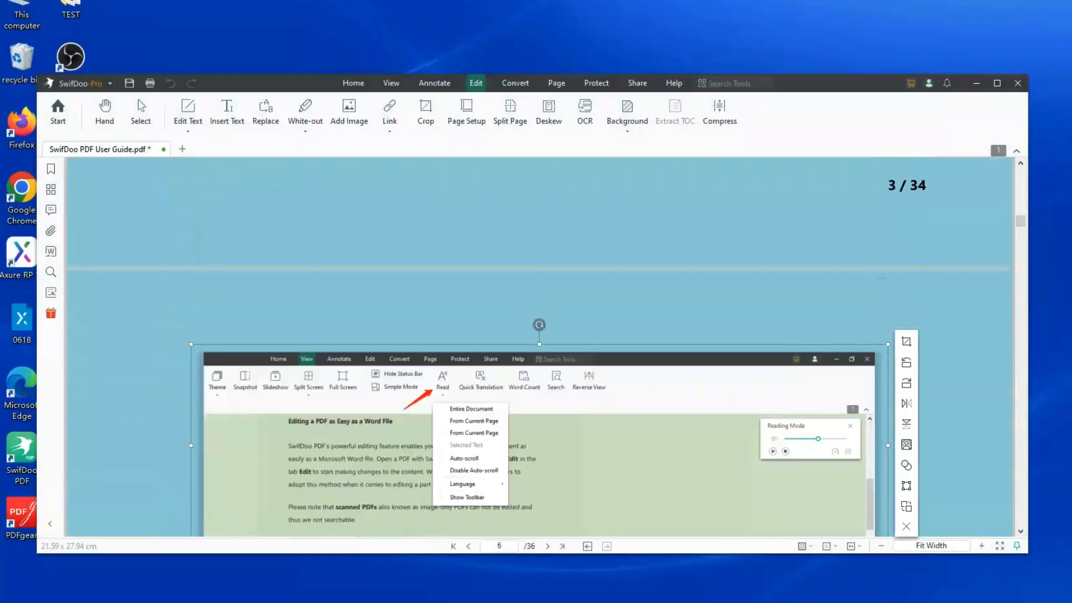
{"action": "left_click", "coordinate": [770, 301]}
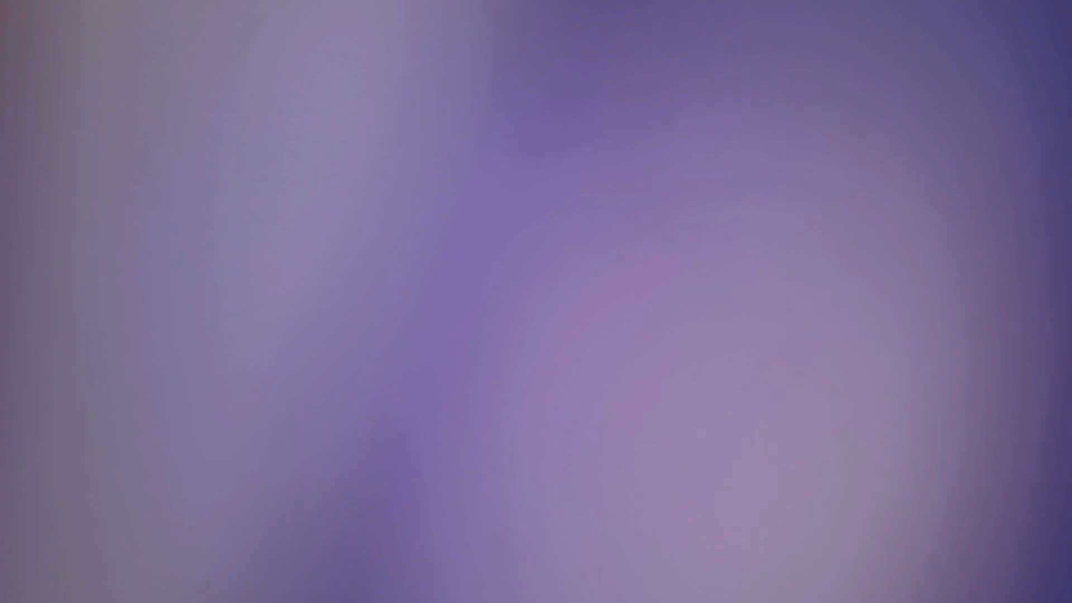